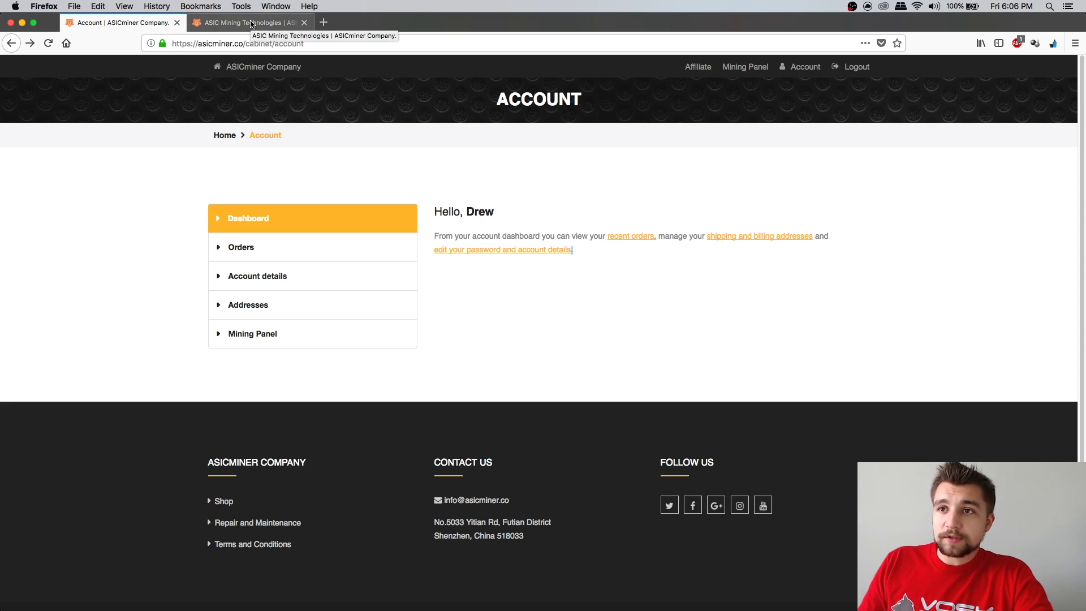
On the 8 Nano setup page, continue past the instructions to step 6, the miner password prompt
left_click(251, 24)
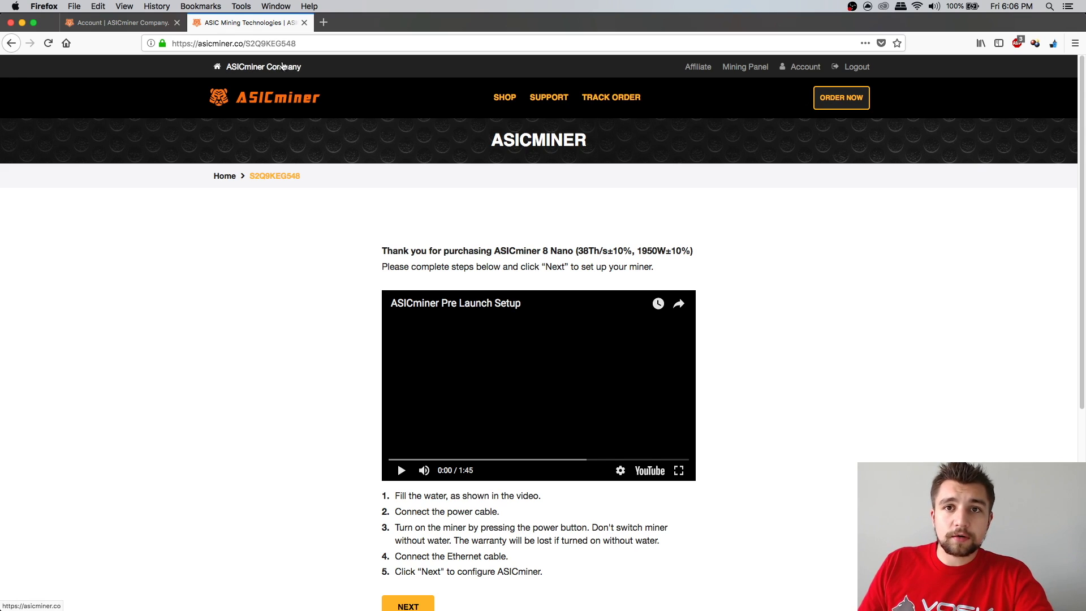
left_click(254, 49)
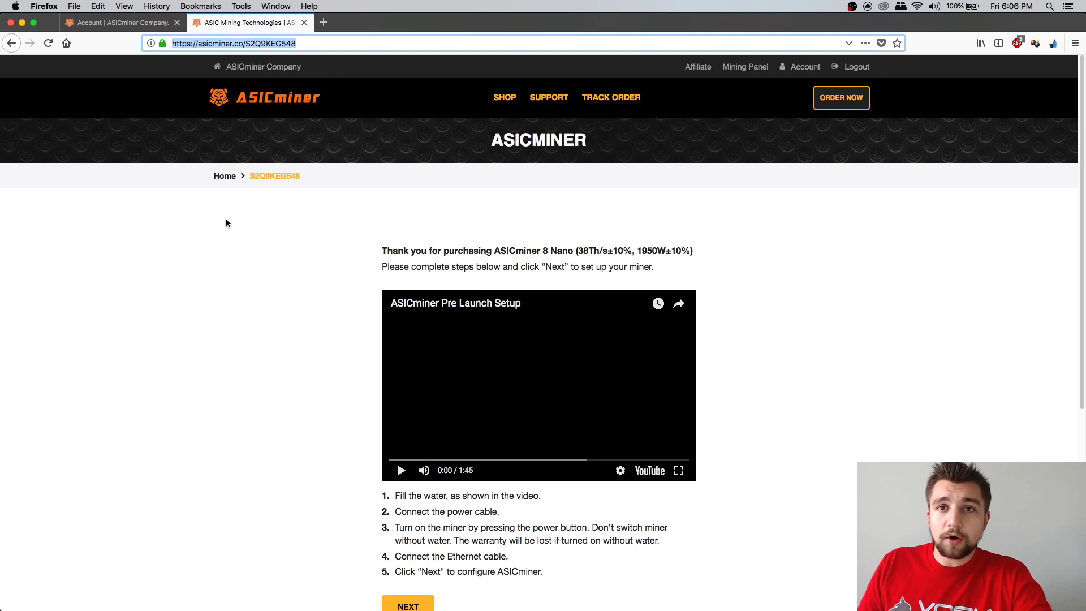
scroll(233, 222, "down", 3)
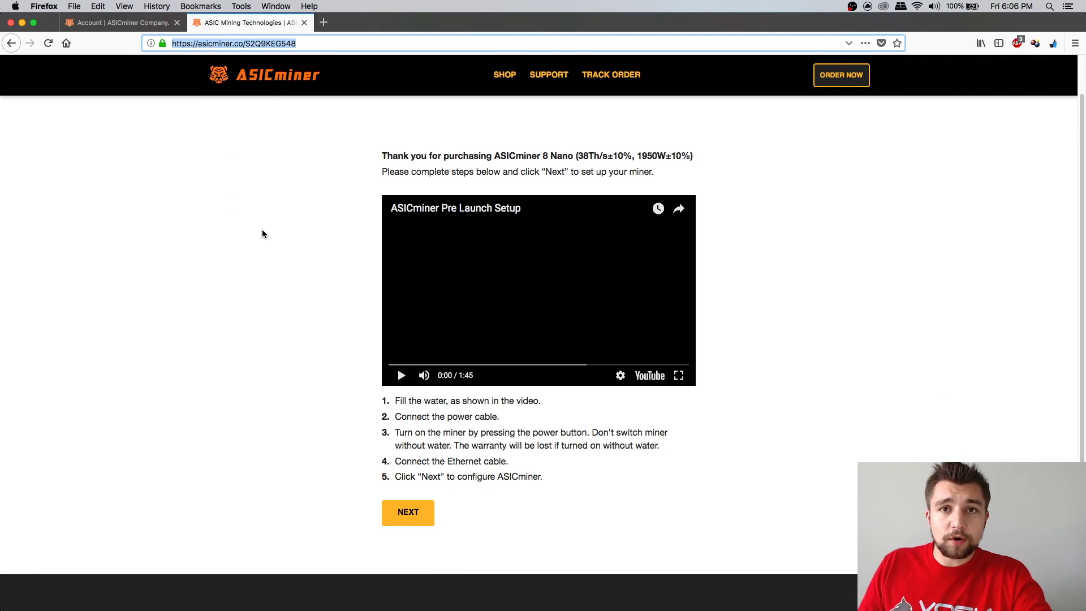
left_click(418, 521)
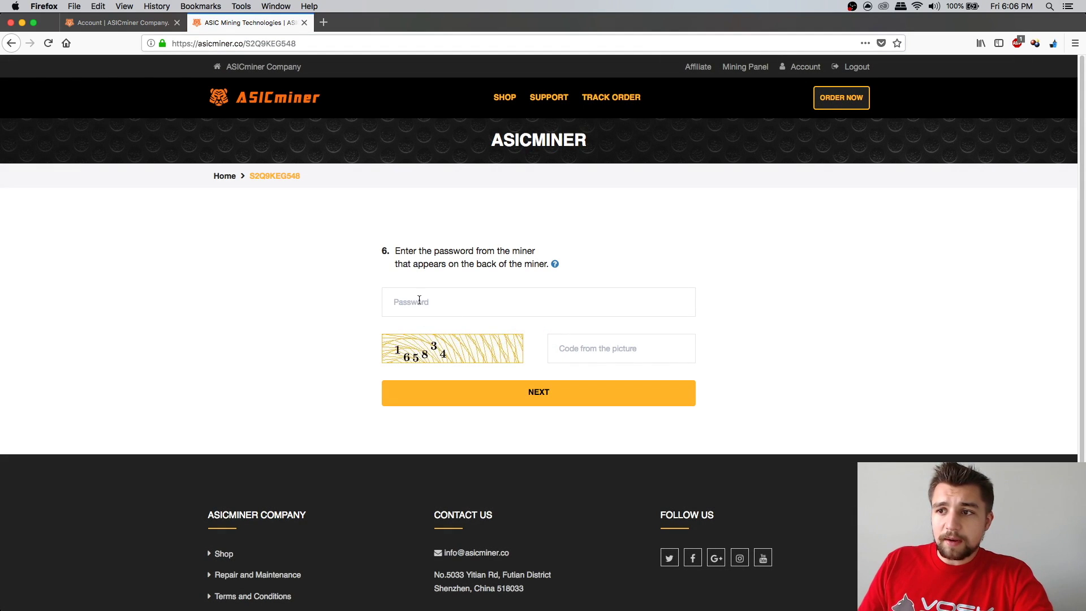
Enter the miner's back-panel password and the picture code, then submit to reach step 8
left_click(420, 300)
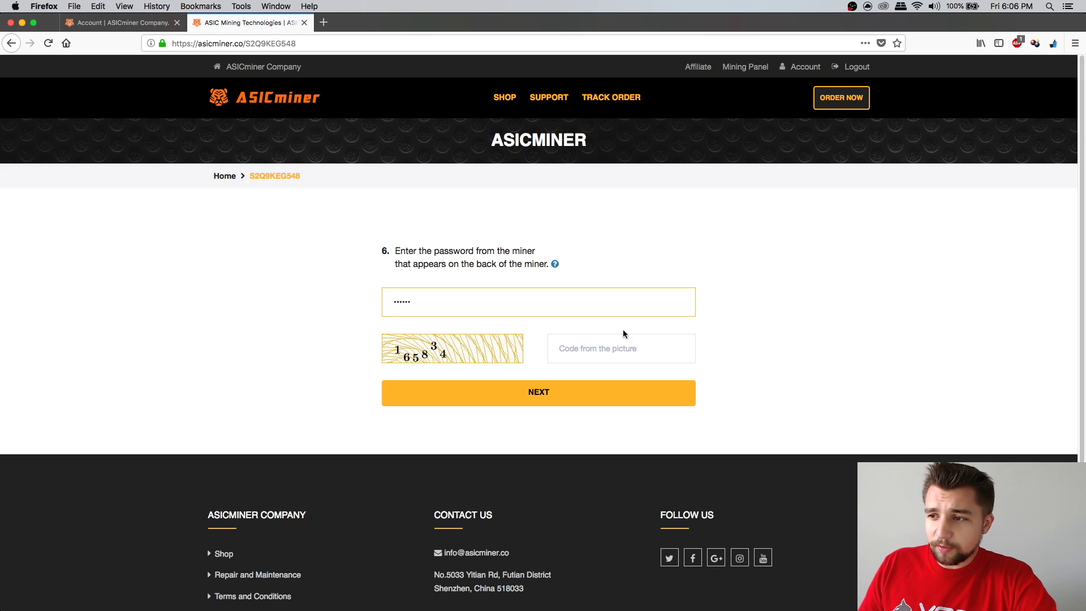
left_click(633, 343)
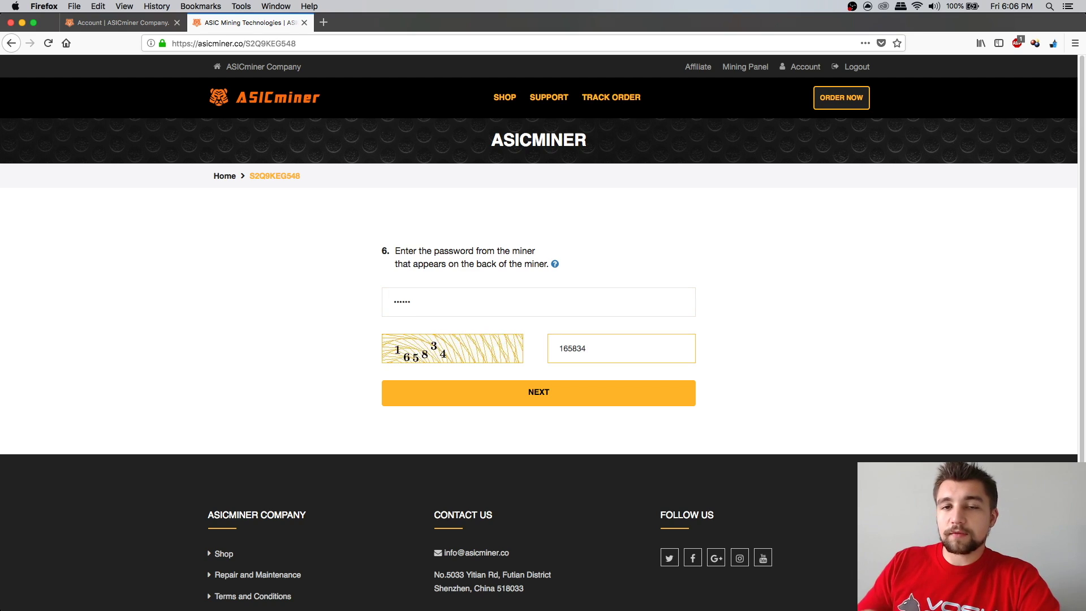
left_click(577, 384)
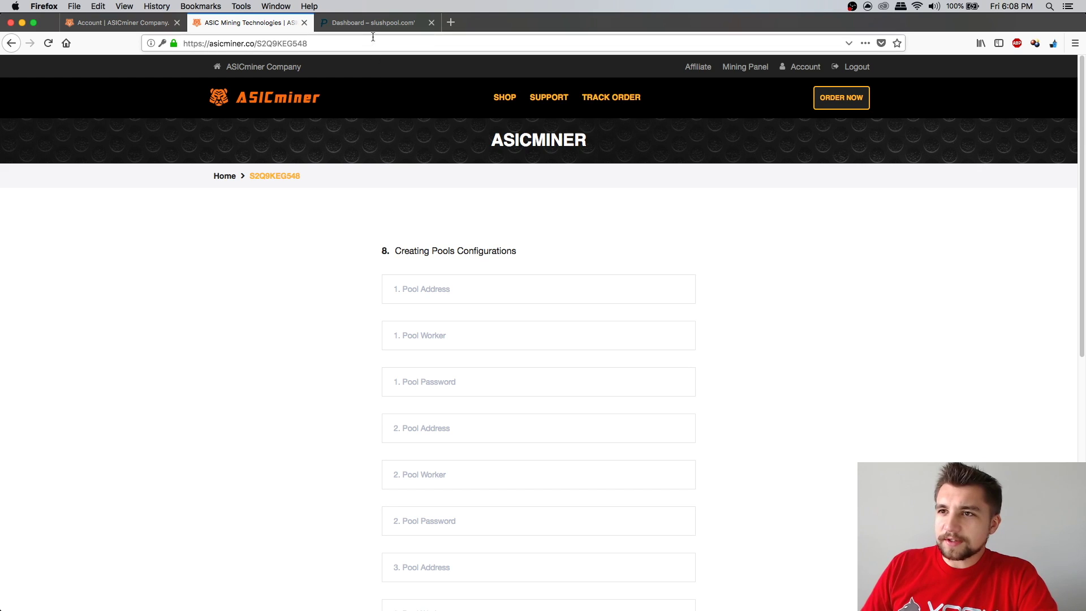
Add a new worker named 8nano from the Slush Pool Workers list
left_click(369, 22)
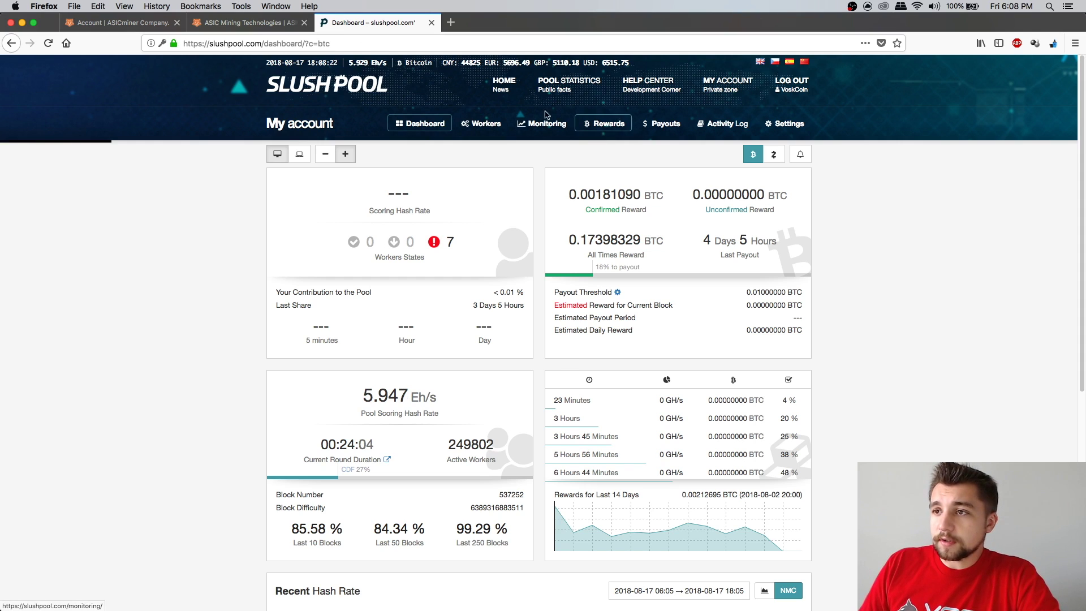
left_click(497, 123)
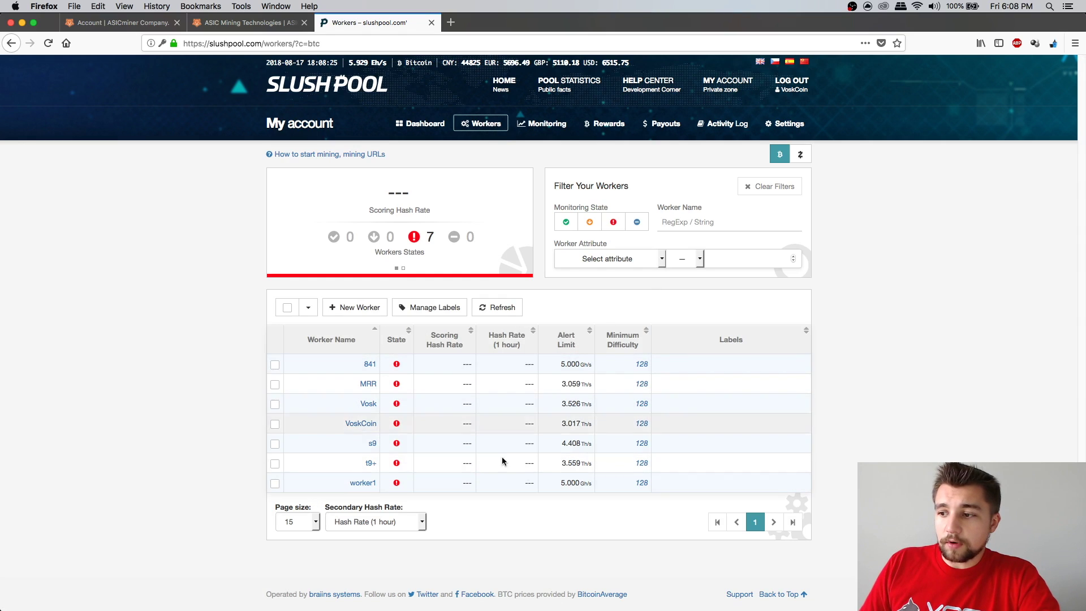
left_click(371, 310)
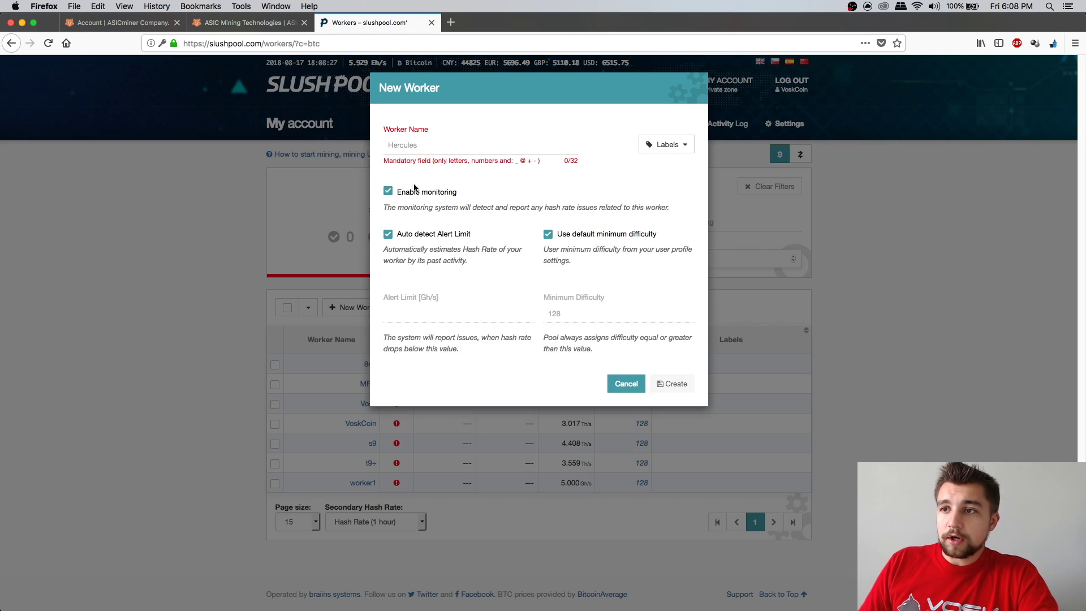
type("8nano")
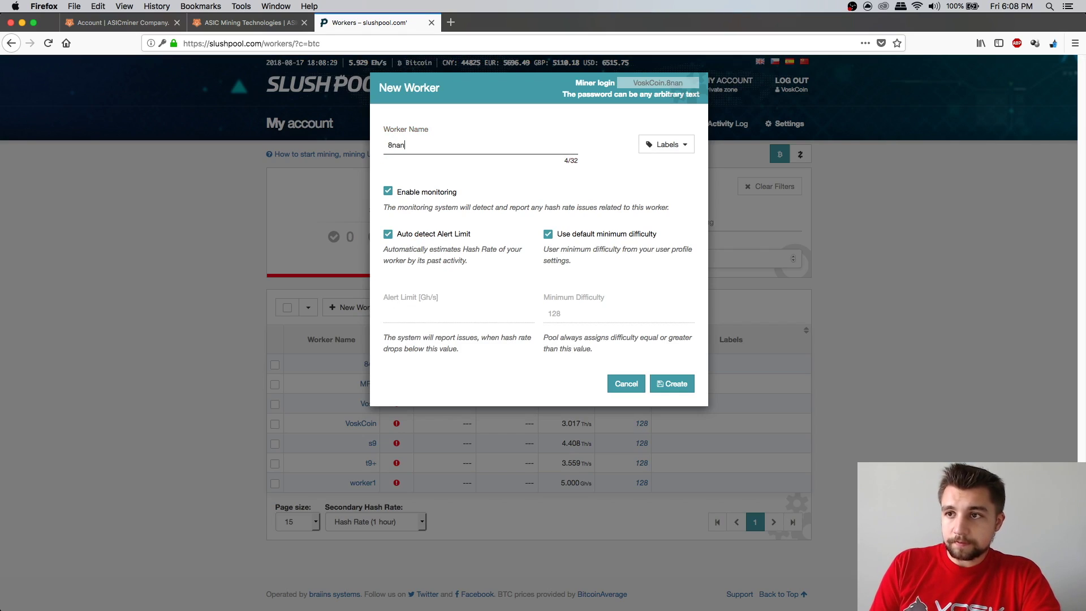
left_click(663, 390)
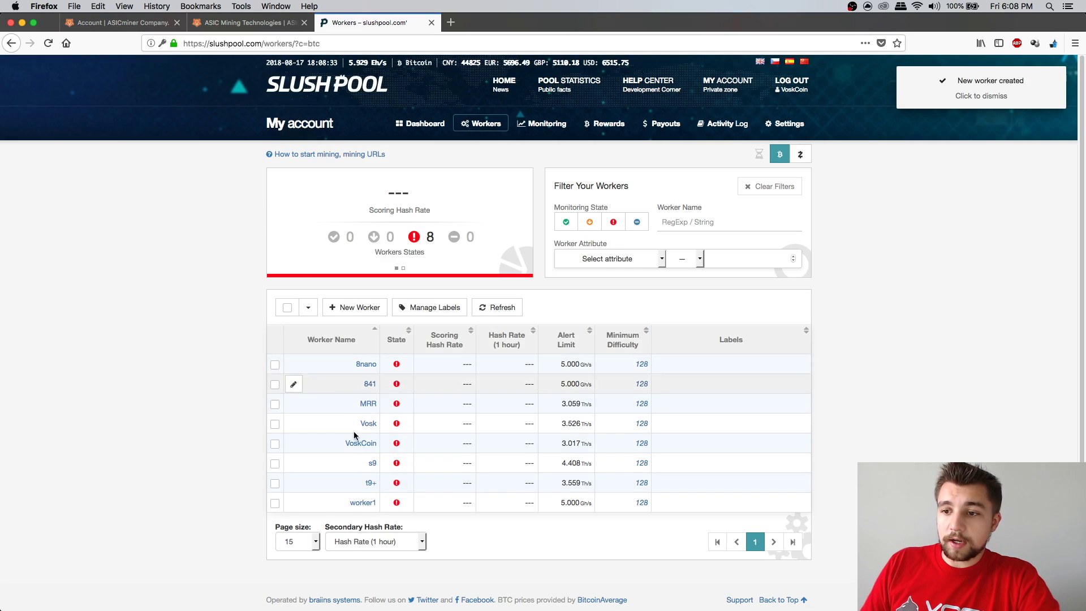
left_click(231, 22)
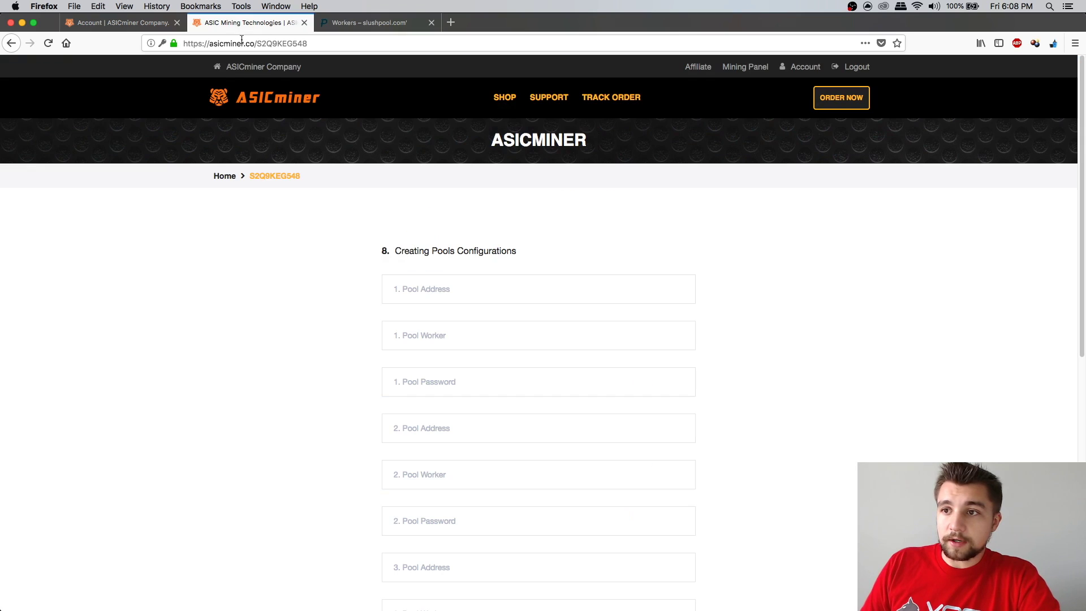
type("VoskCoin")
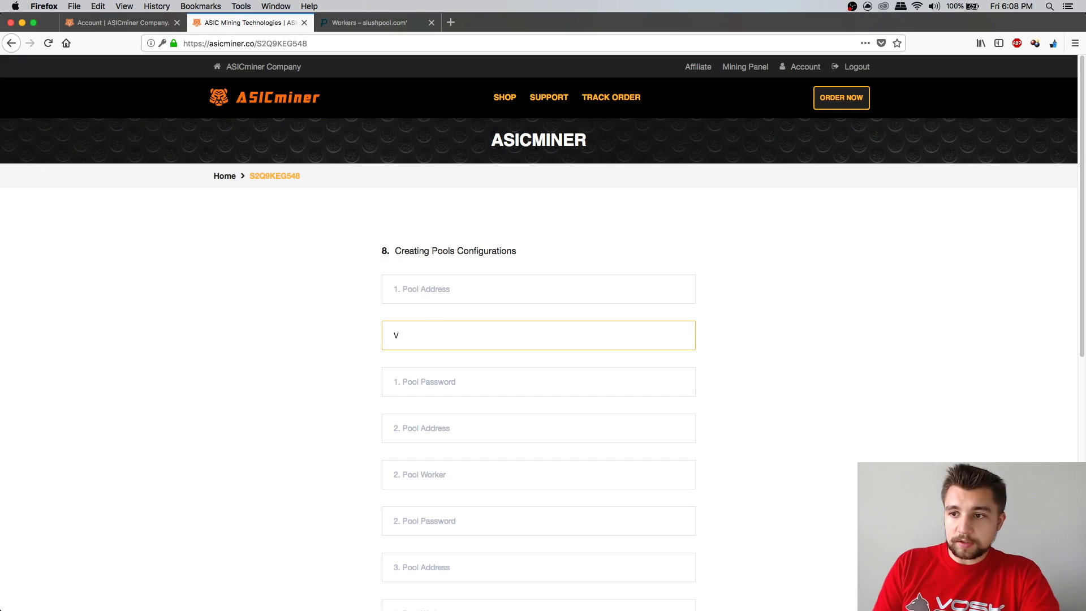
type(".8nano")
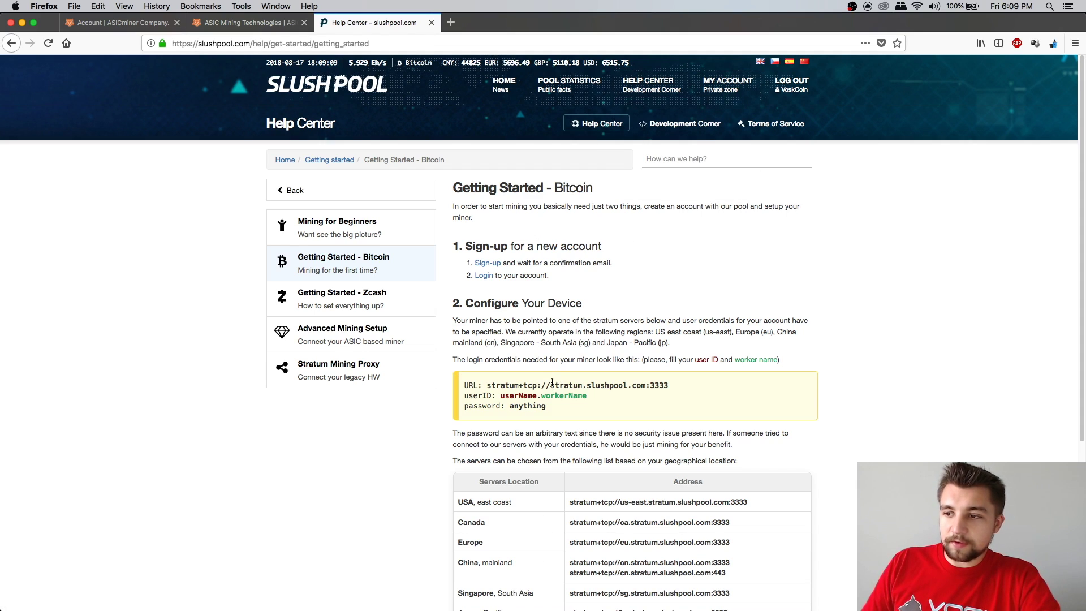
left_click_drag(552, 385, 670, 387)
key("super+c")
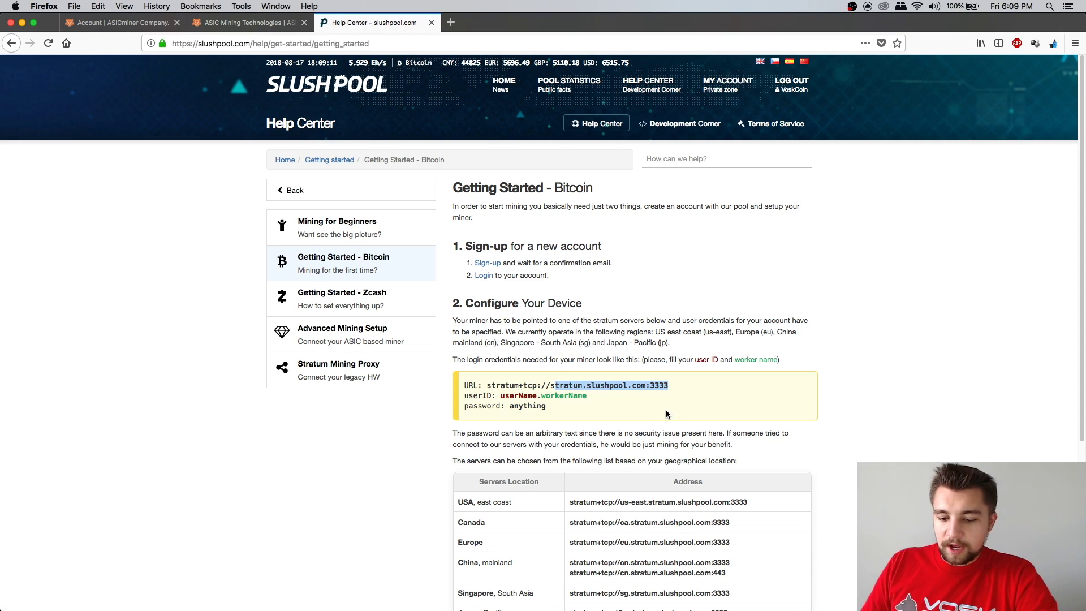
left_click(263, 24)
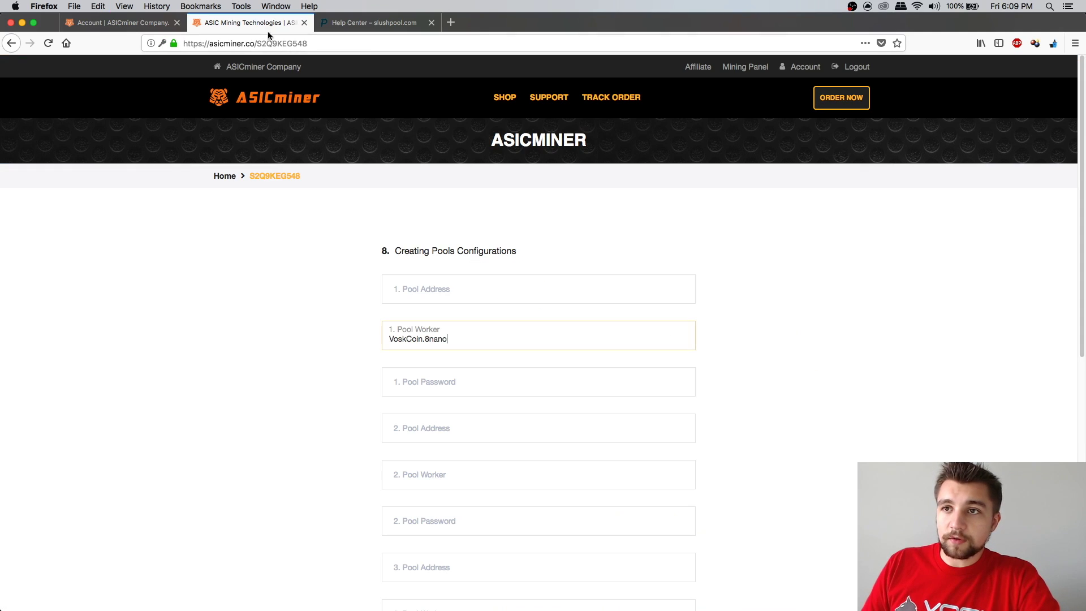
left_click(454, 298)
key("super+v")
key("super+Left")
type("s")
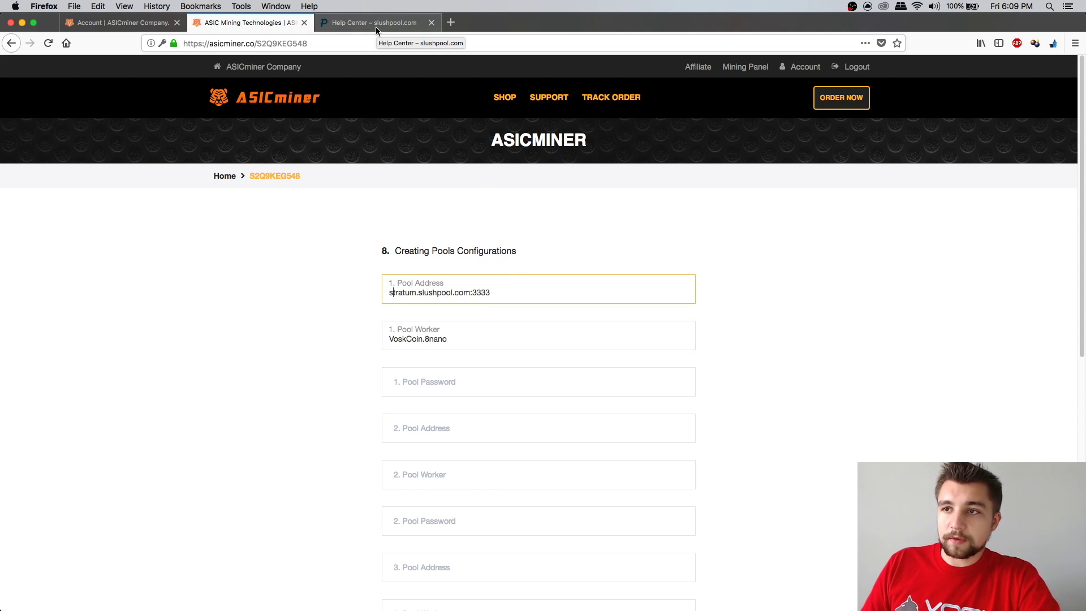
left_click(452, 382)
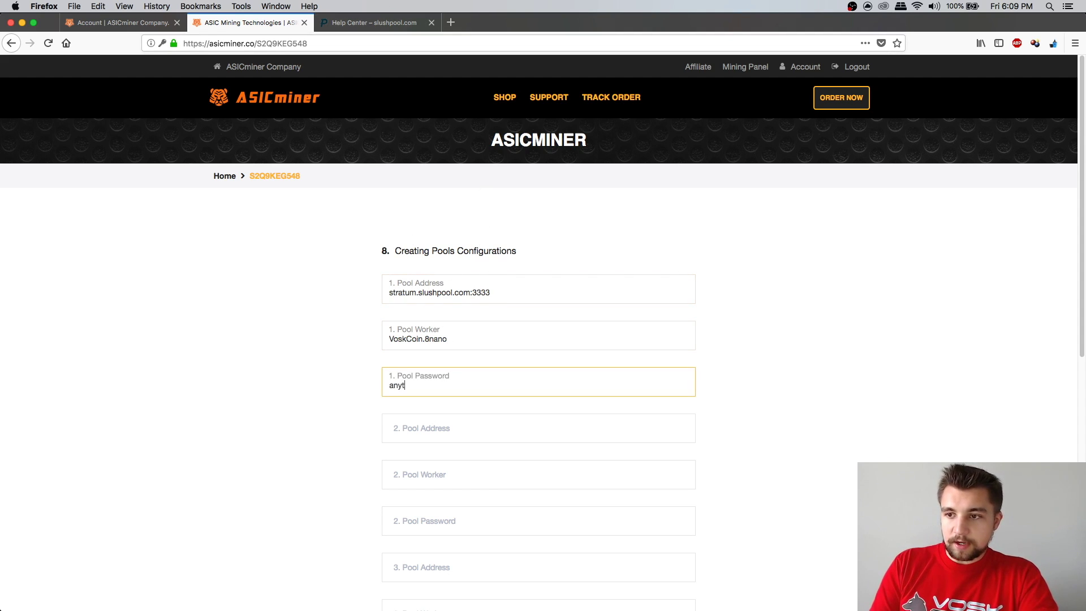
Copy the stratum.slushpool.com:3333 address into pool addresses 2 and 3
triple_click(452, 292)
key("super+c")
left_click(439, 428)
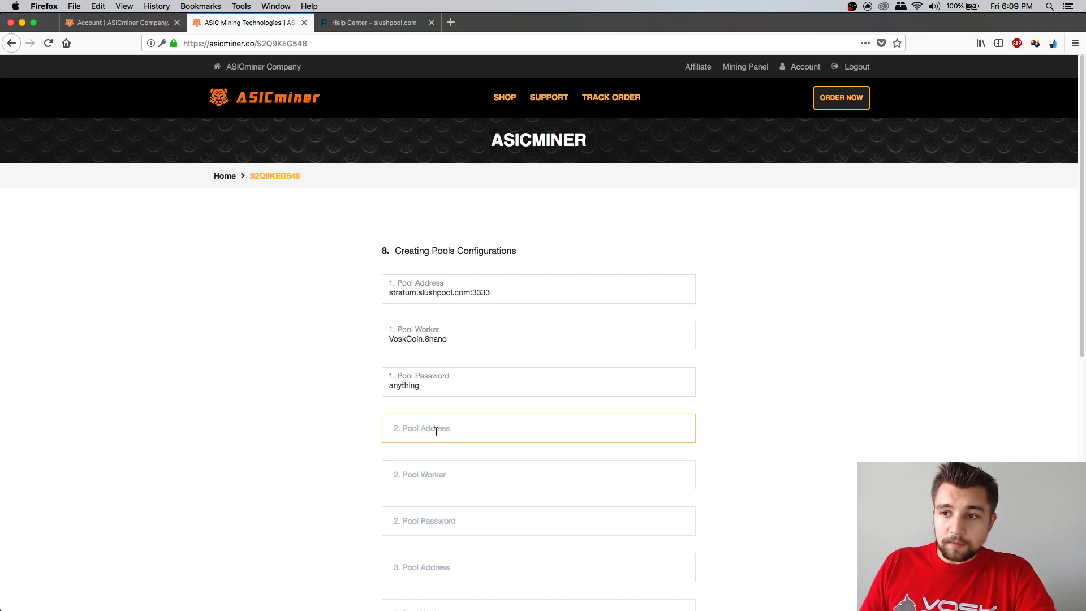
scroll(399, 402, "down", 2)
key("super+v")
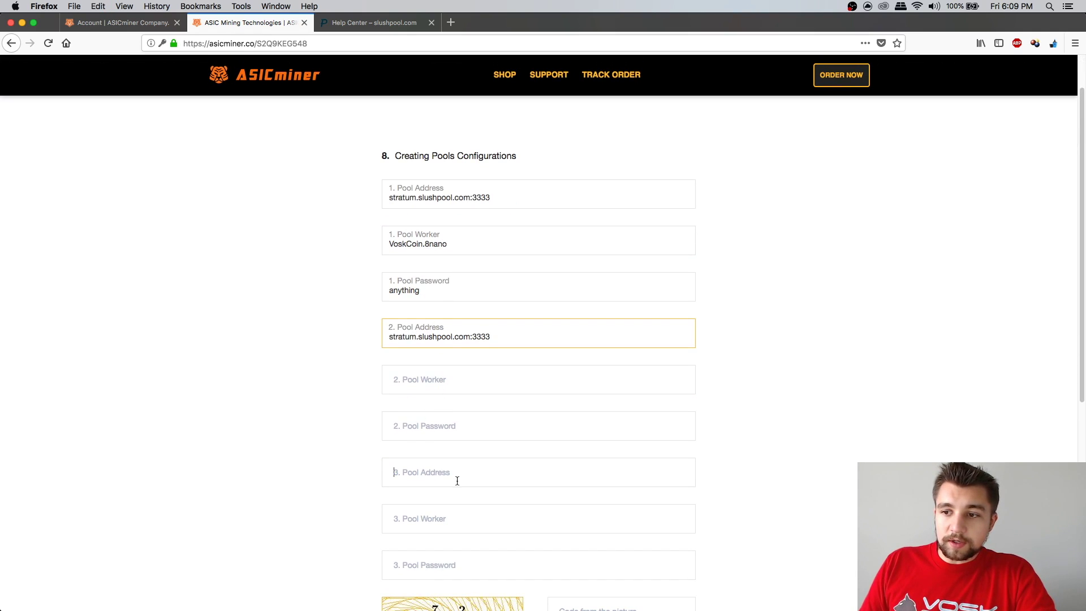
left_click(457, 480)
key("super+v")
Copy the 8nano worker login into pool workers 2 and 3
triple_click(444, 243)
key("super+c")
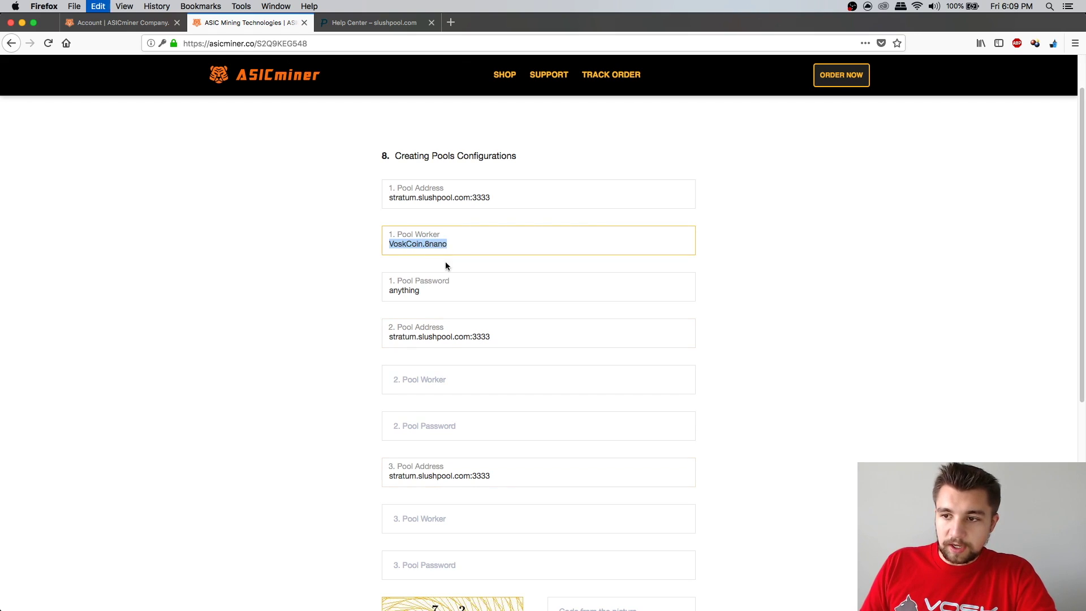
left_click(449, 381)
key("super+v")
left_click(453, 520)
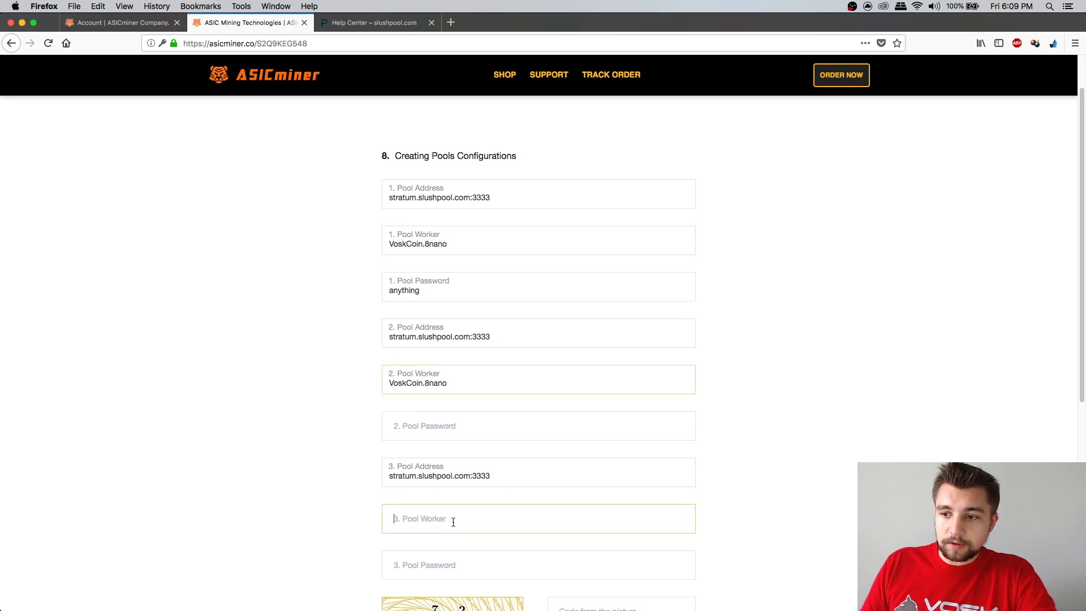
key("super+v")
triple_click(426, 291)
key("super+c")
left_click(444, 412)
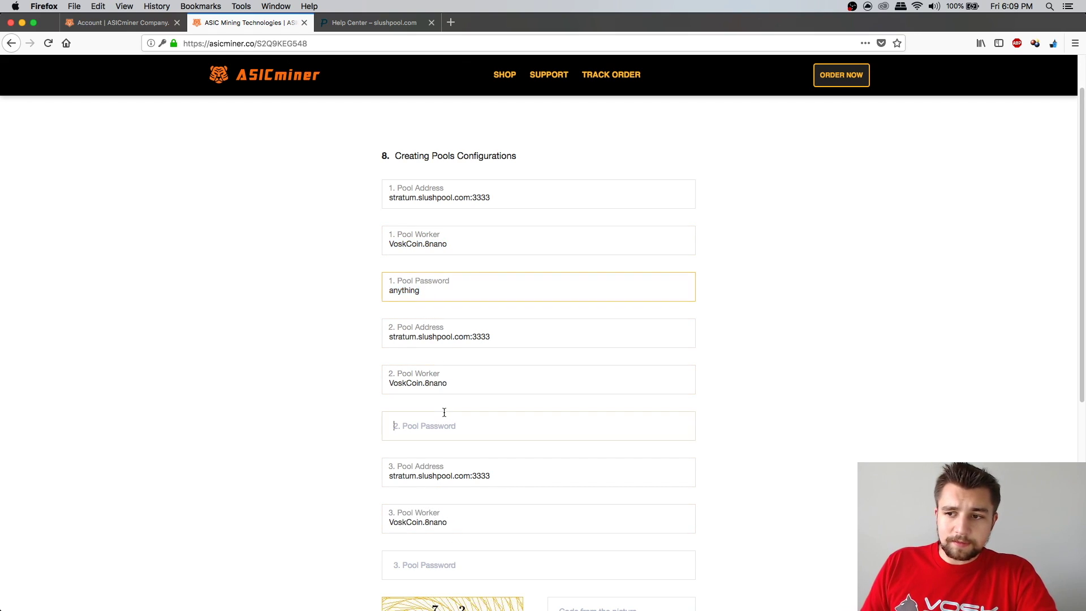
key("super+v")
left_click(437, 565)
key("super+v")
scroll(379, 396, "down", 3)
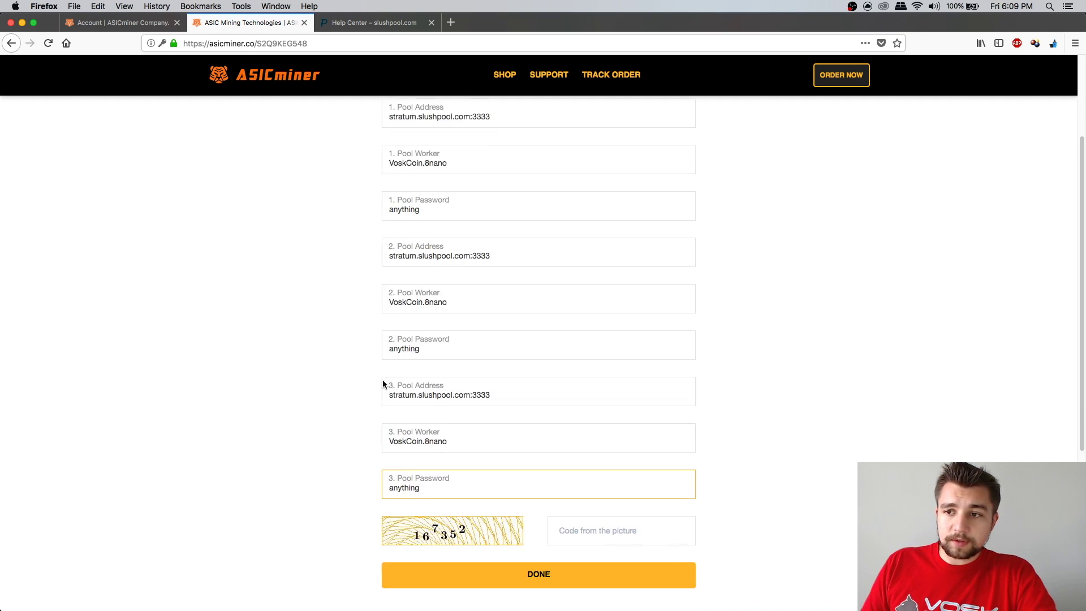
scroll(383, 384, "down", 1)
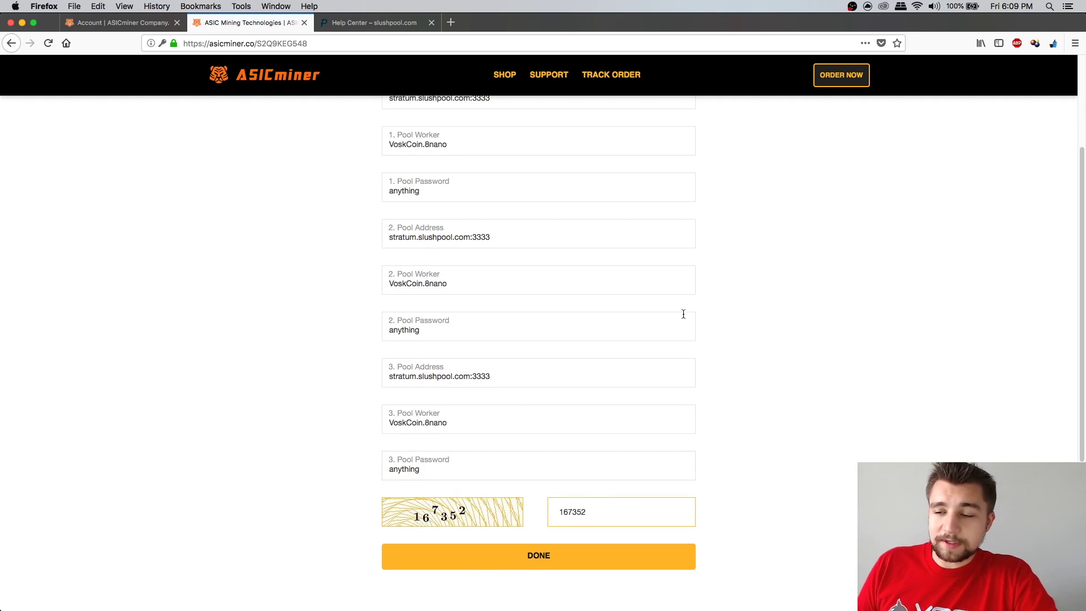
left_click(533, 557)
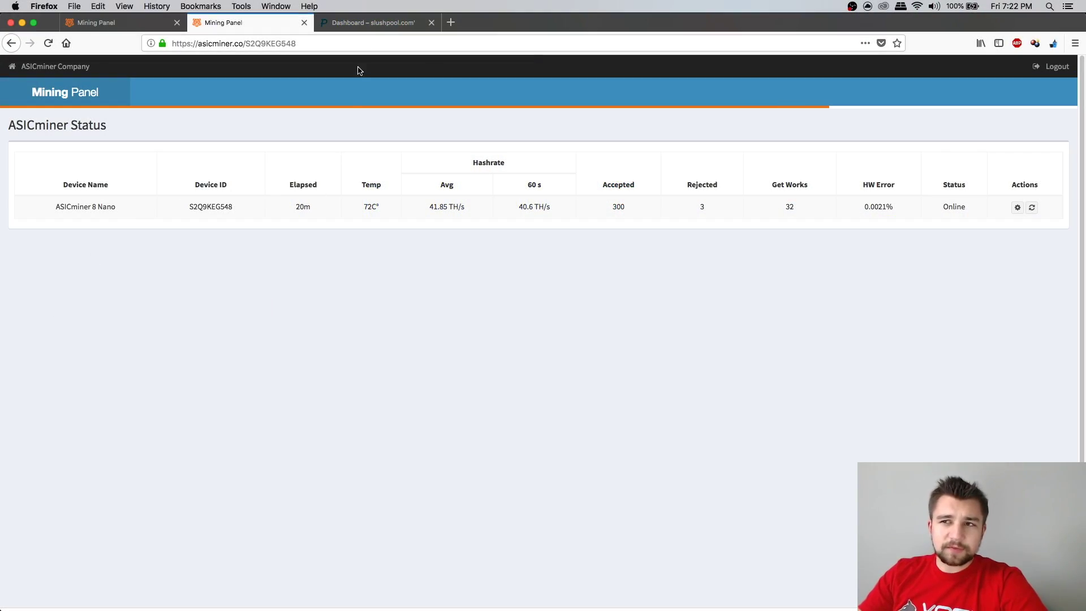
Glance over the Slush Pool dashboard, then return to the 8 Nano status page at 42.4 TH/s
left_click(374, 23)
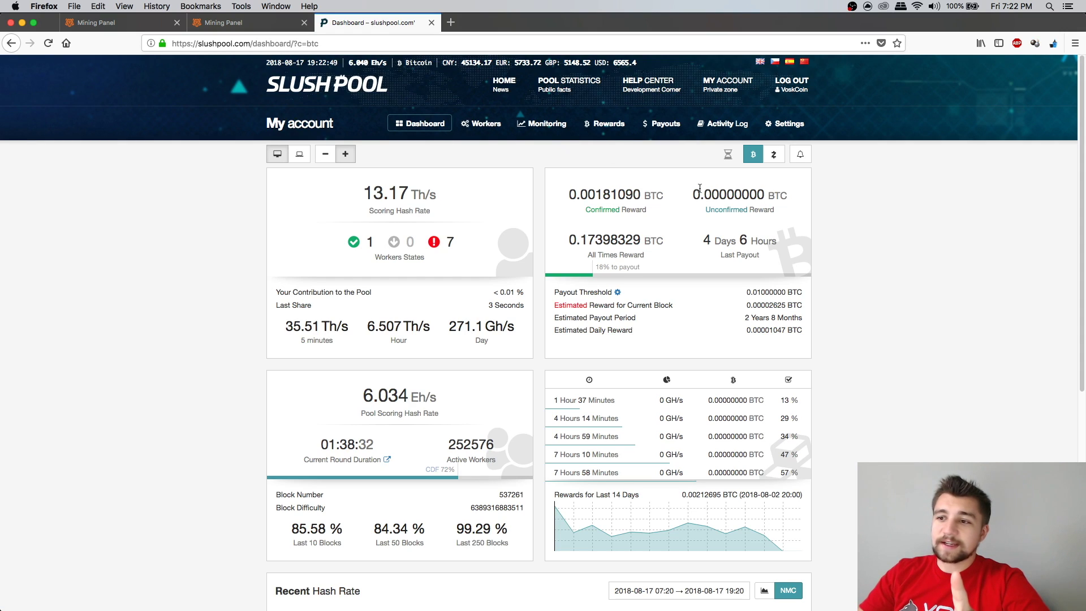
scroll(697, 202, "down", 10)
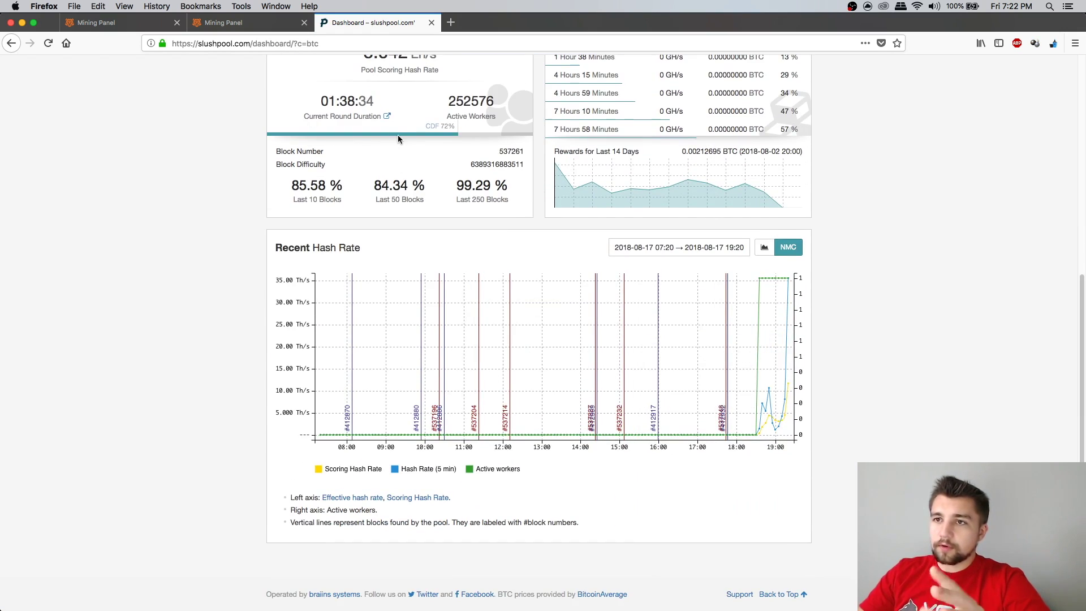
mouse_move(740, 315)
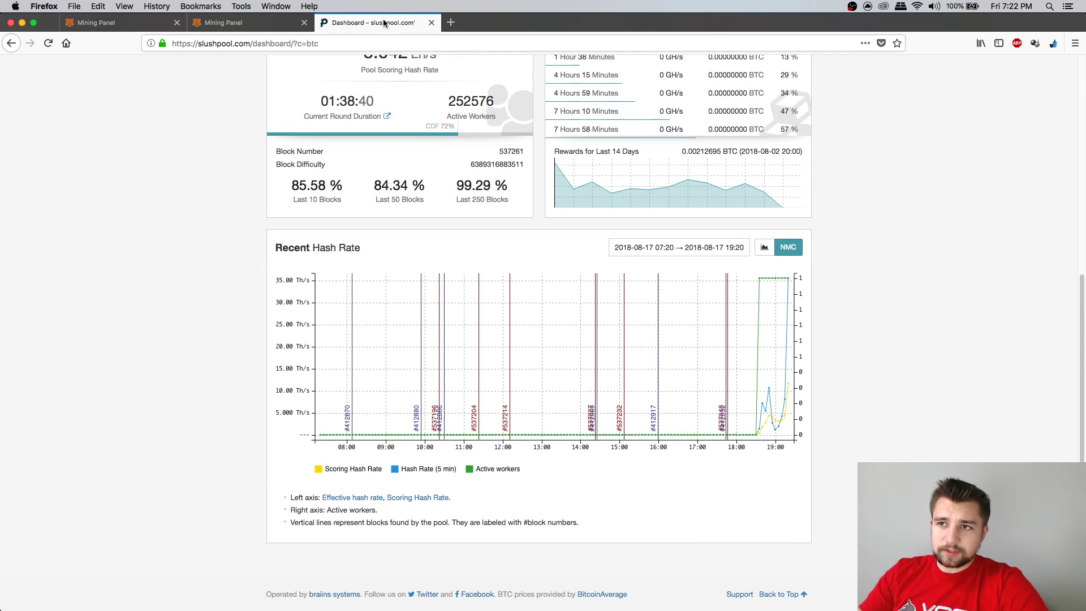
left_click(274, 26)
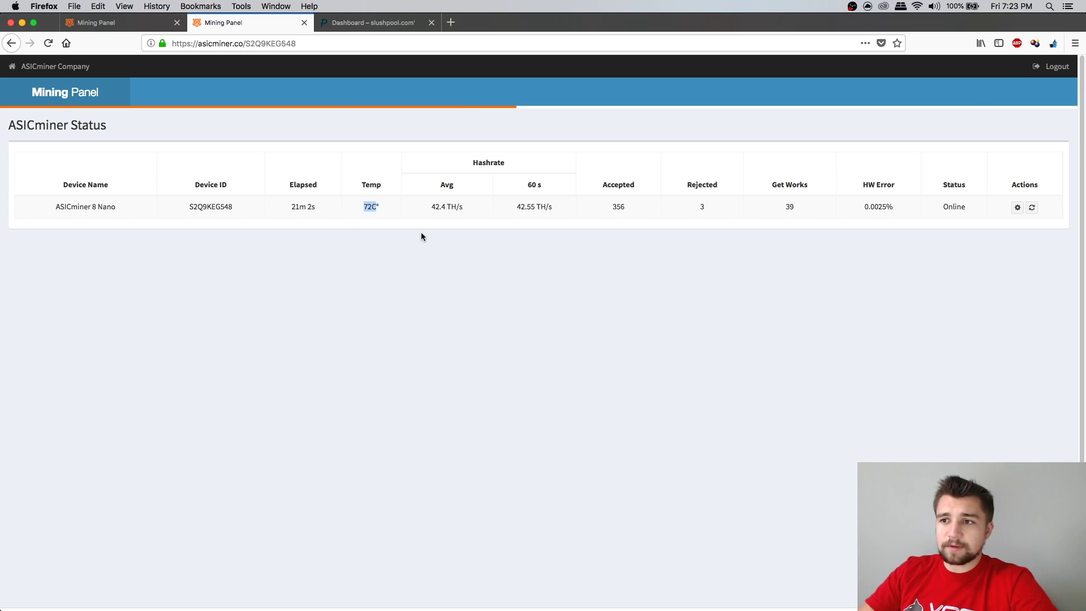
left_click_drag(518, 206, 541, 207)
left_click(471, 207)
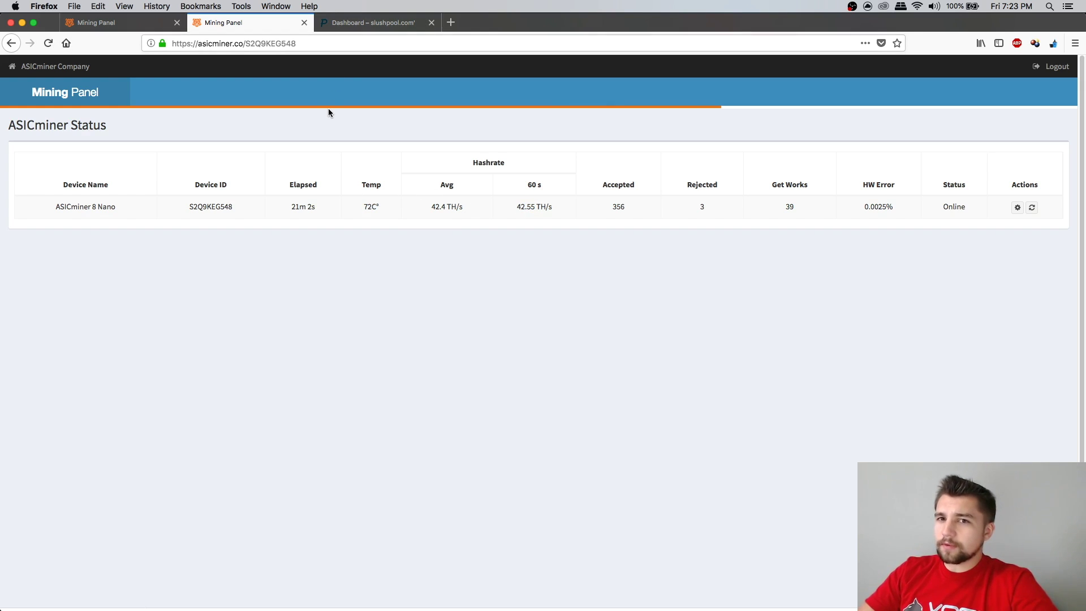
Review Slush Pool's 15.31 Th/s scoring hash rate and reward cards, then return to the miner page
left_click(337, 27)
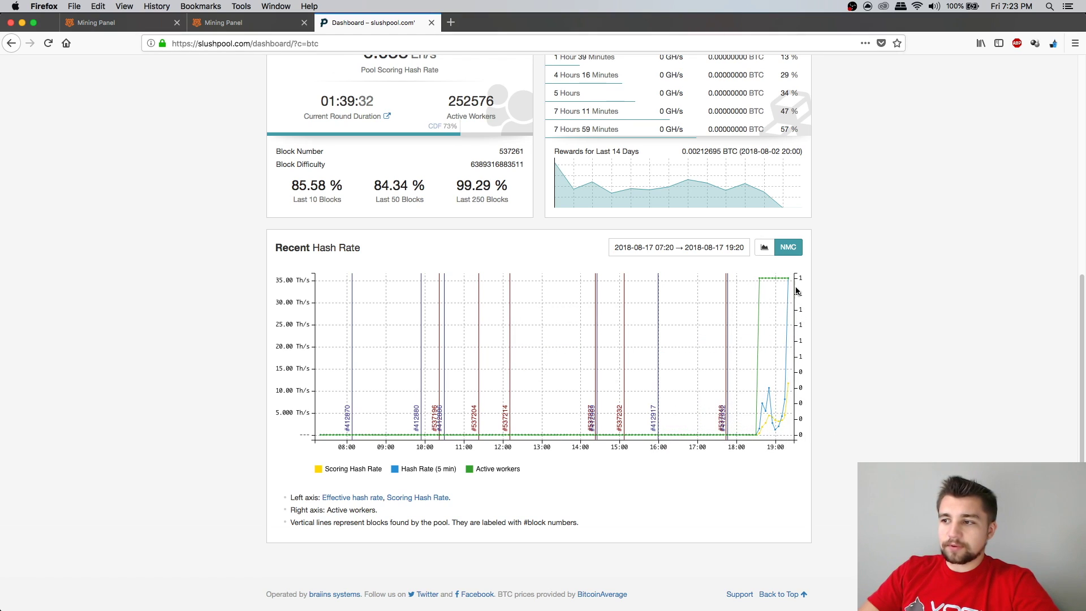
scroll(820, 296, "up", 5)
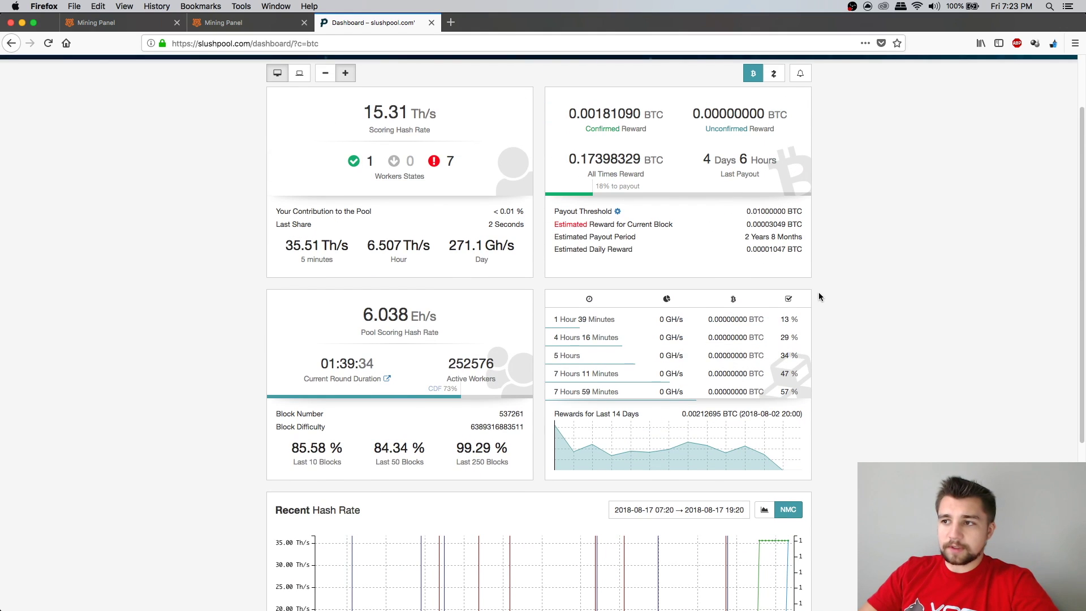
scroll(738, 263, "down", 5)
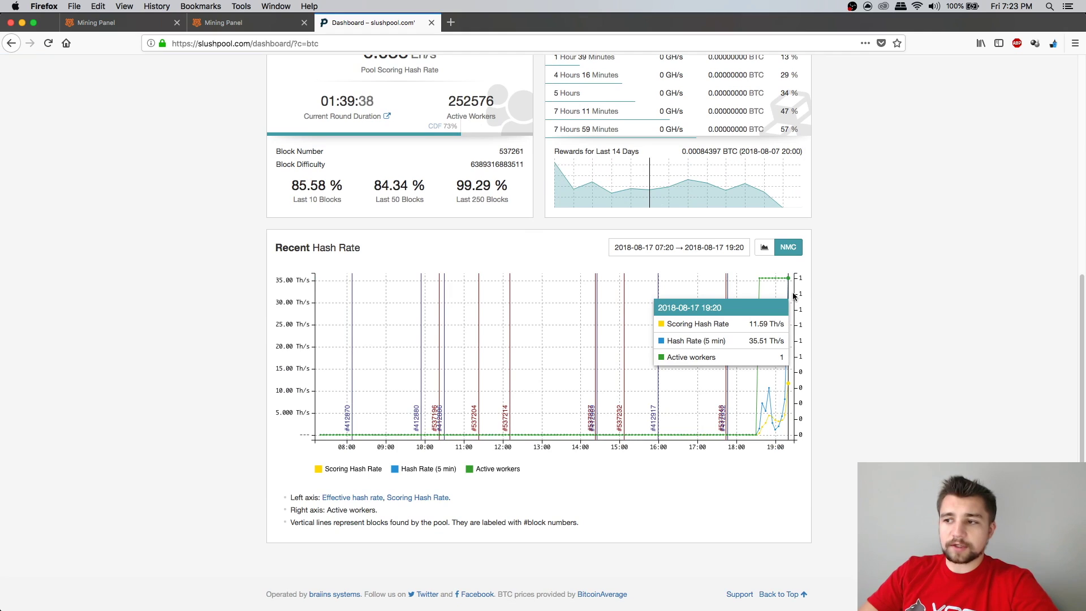
scroll(878, 287, "up", 5)
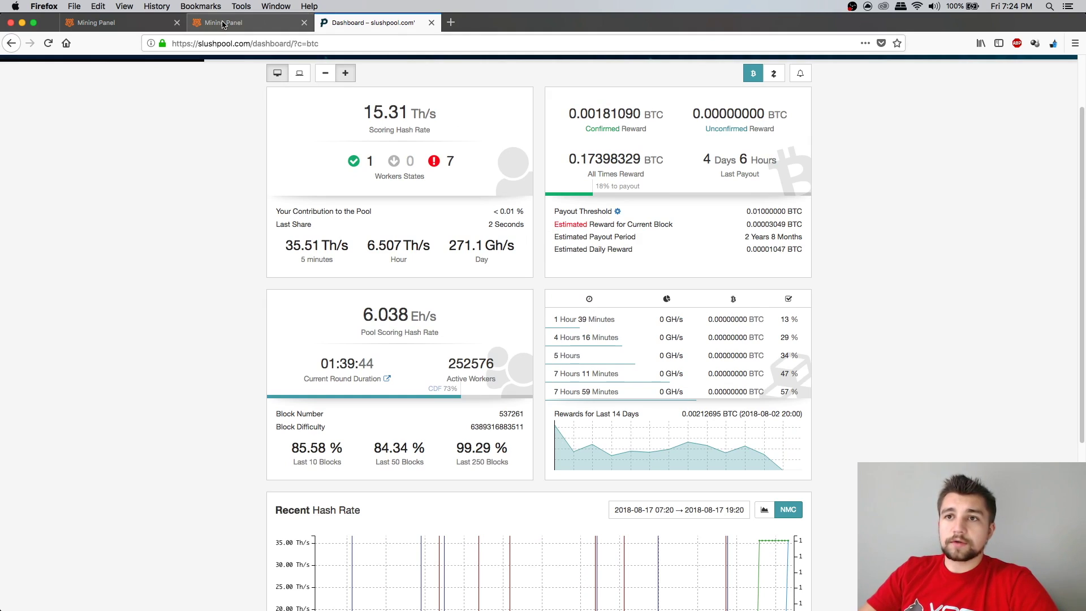
left_click(224, 23)
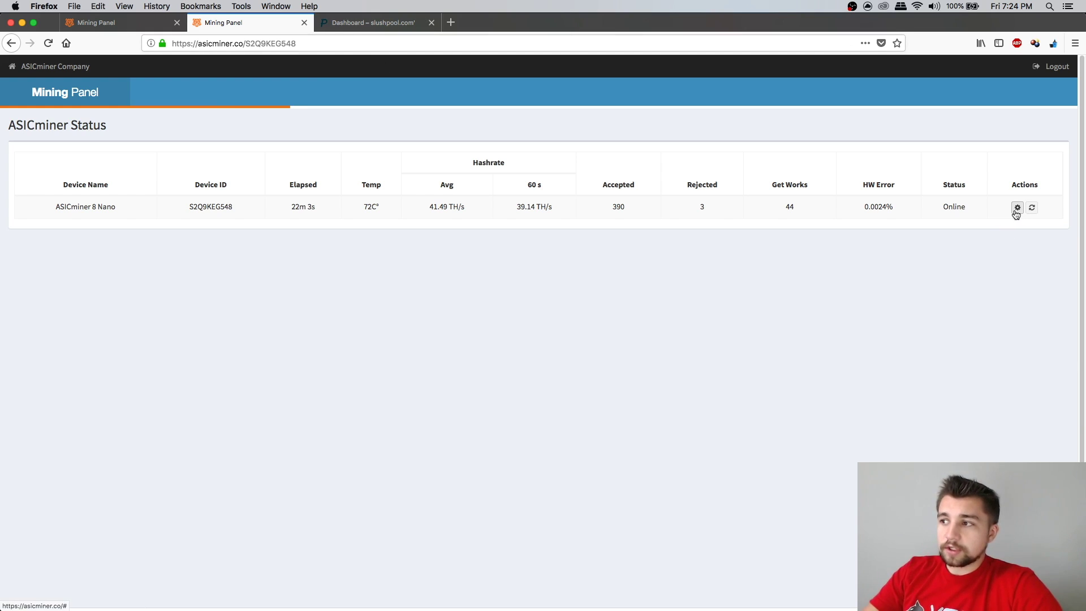
View the 8 Nano's pool configurations and close them without changes
left_click(1017, 209)
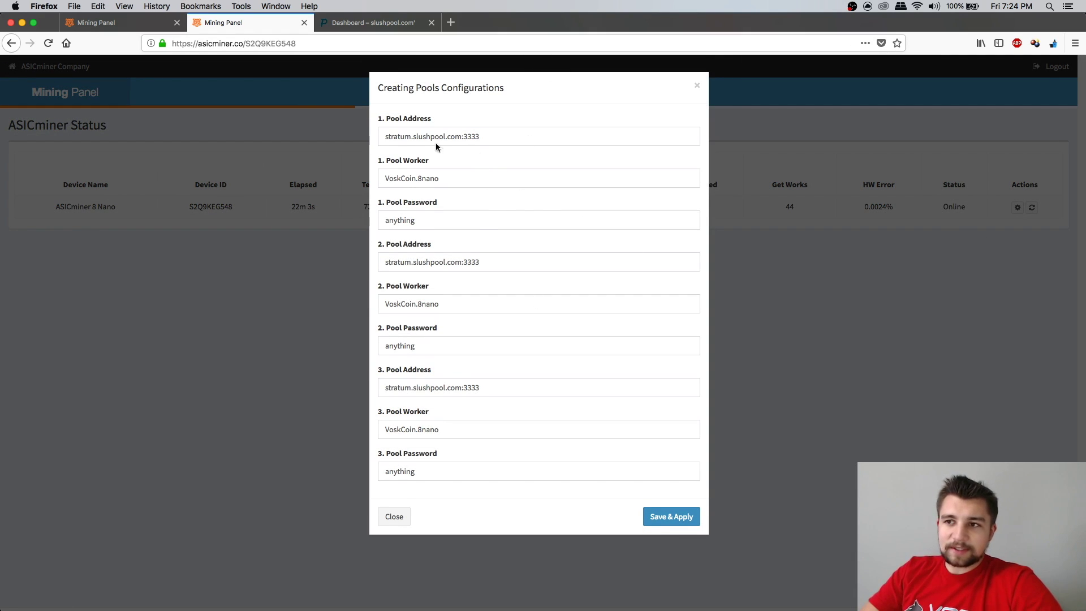
left_click(696, 87)
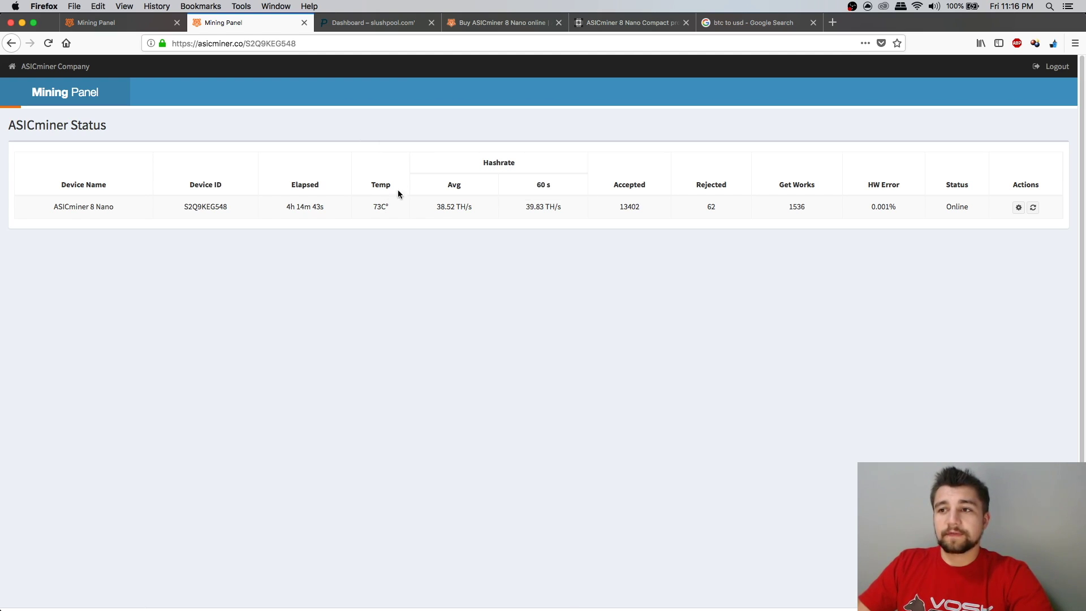
Highlight the 73C temperature and 38.52 TH/s average, then switch to the Slush Pool dashboard
double_click(379, 203)
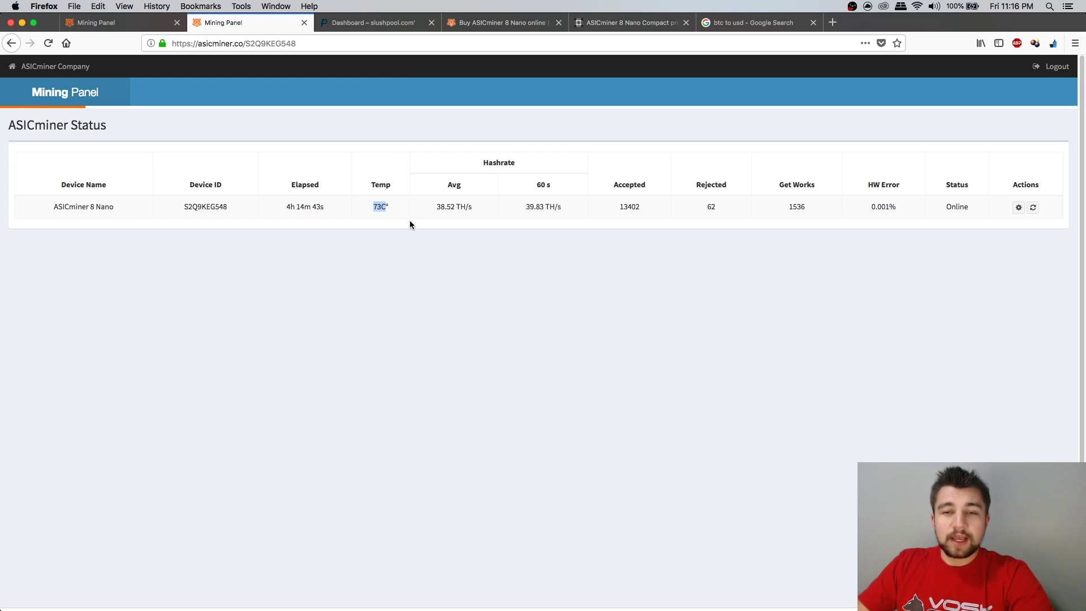
triple_click(441, 210)
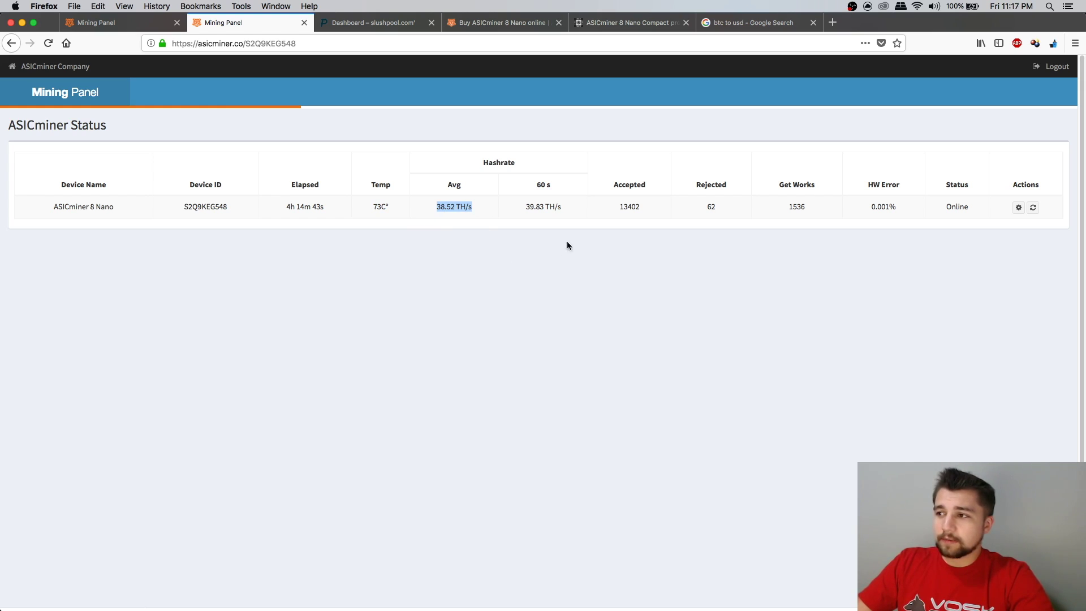
key("ctrl+Tab")
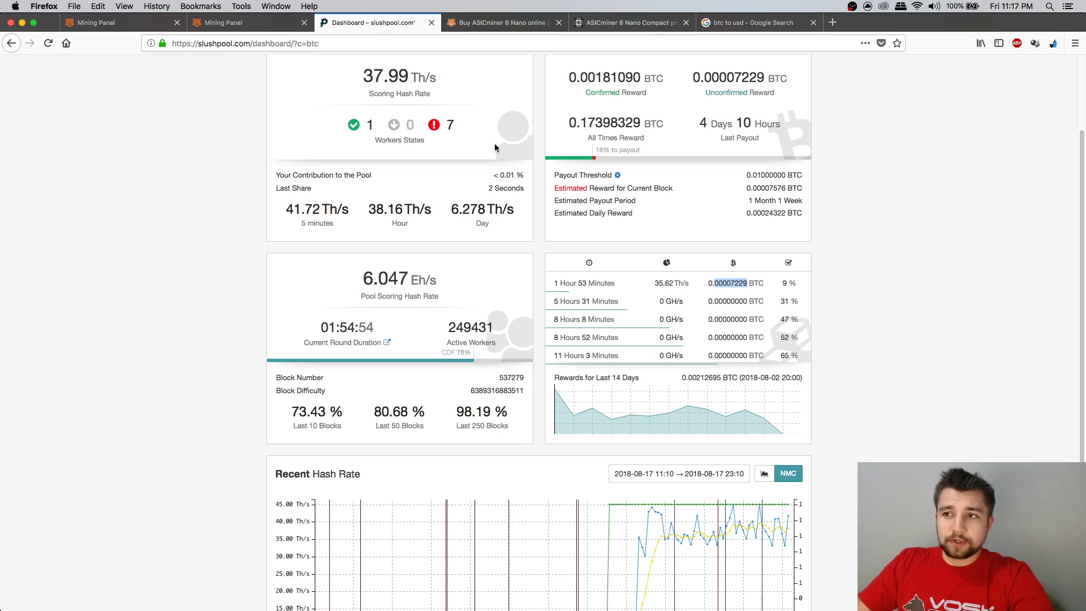
Highlight the 38.55 Th/s scoring hash rate and compare it with the miner status page
scroll(781, 178, "up", 2)
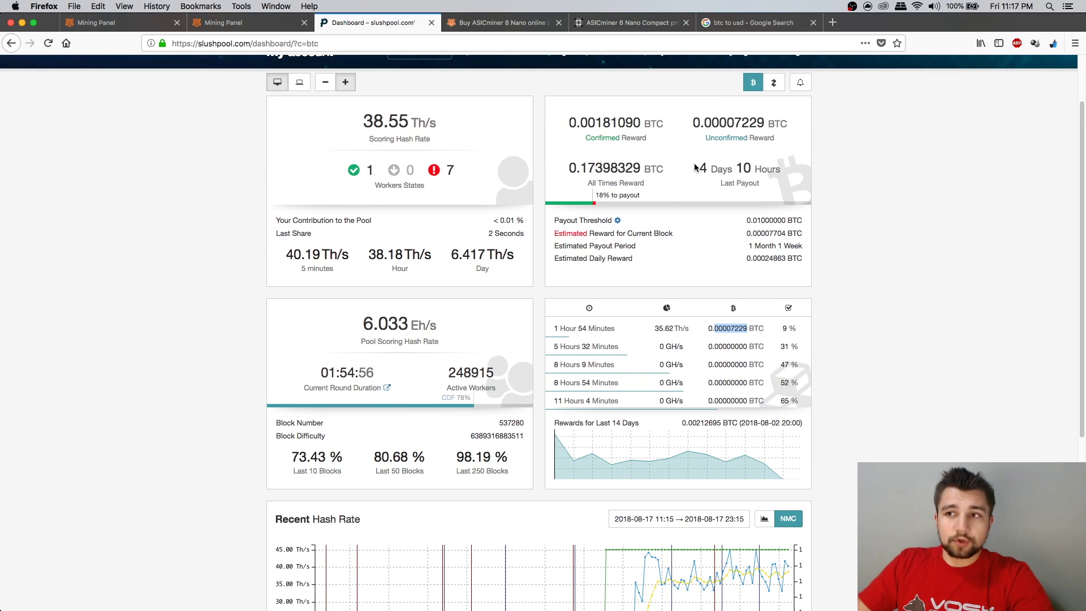
triple_click(407, 131)
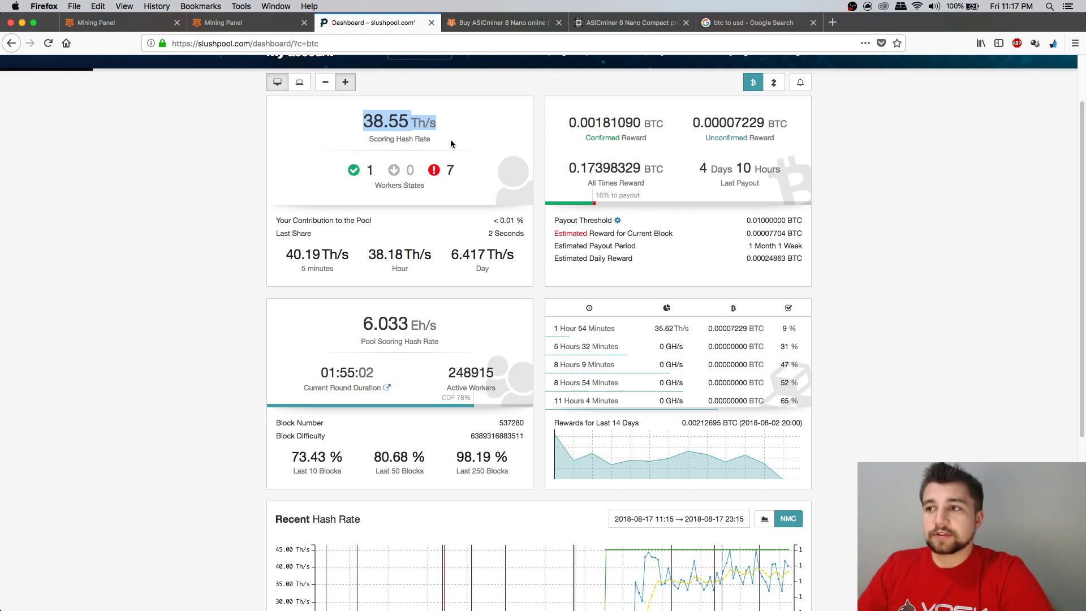
left_click(262, 27)
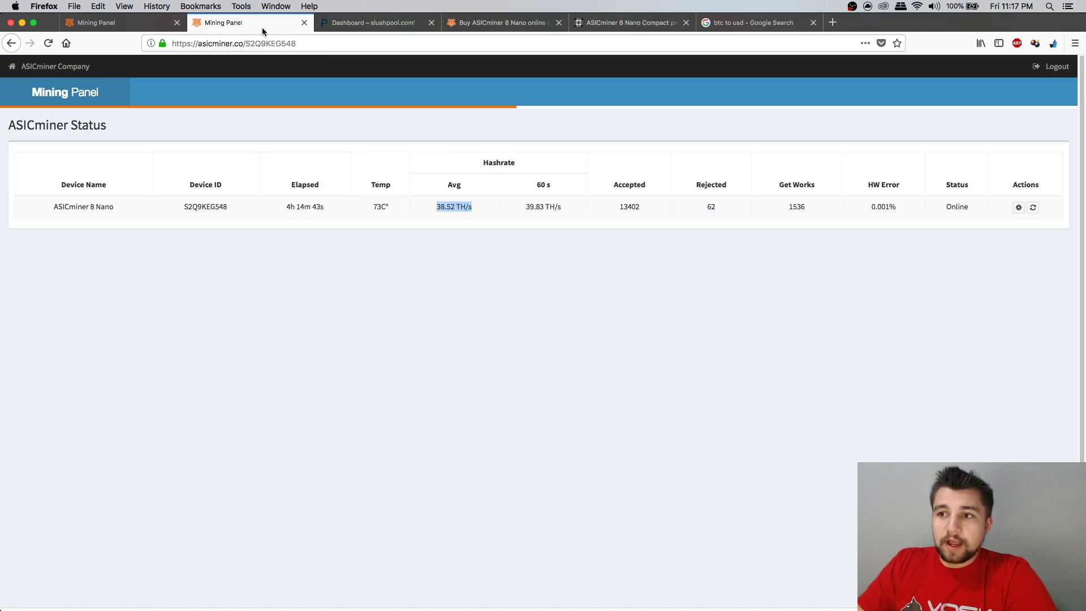
left_click(371, 22)
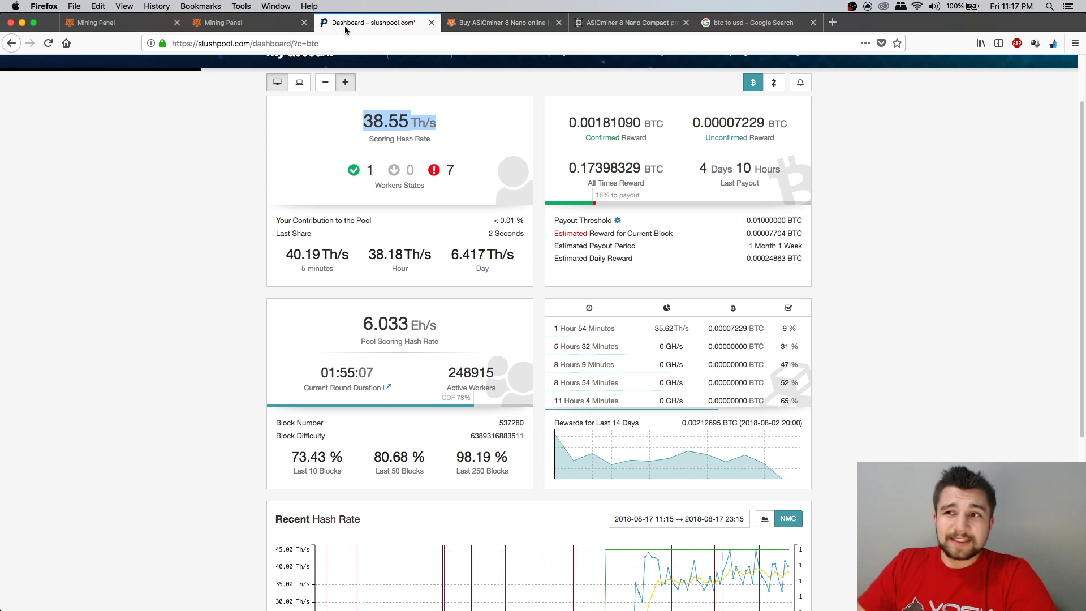
Point out the 35.62 Th/s latest-round hash rate, then bring up the BTC to USD conversion
scroll(828, 165, "down", 2)
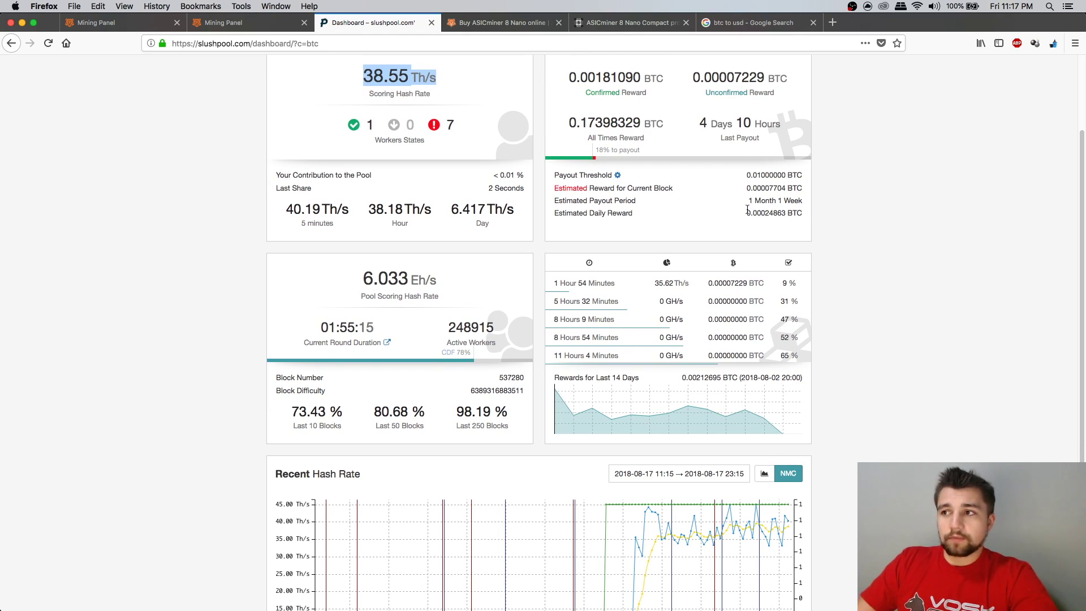
scroll(837, 261, "down", 1)
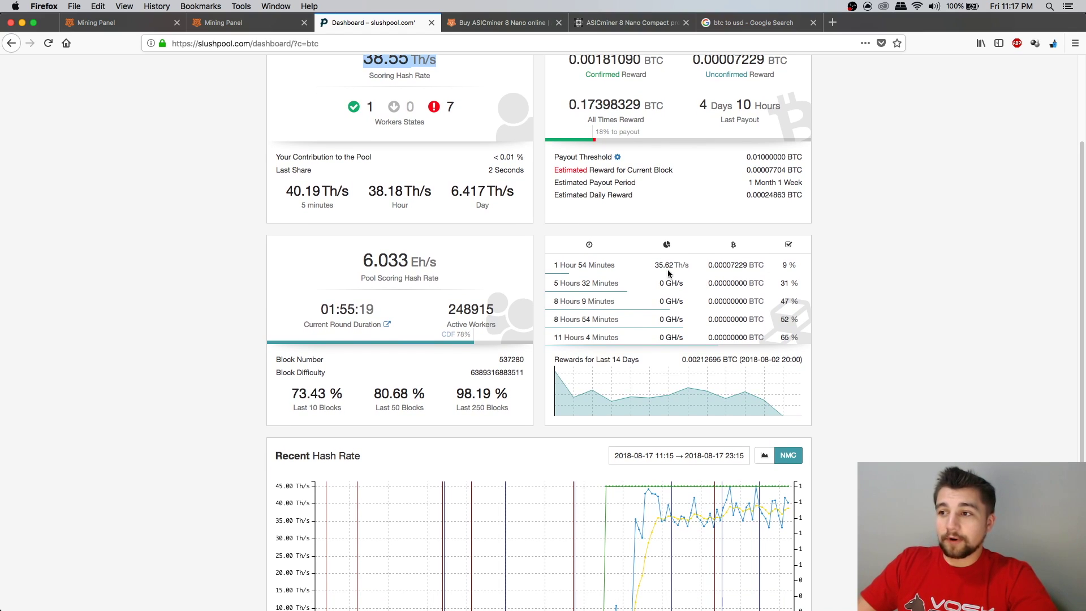
left_click_drag(641, 265, 689, 266)
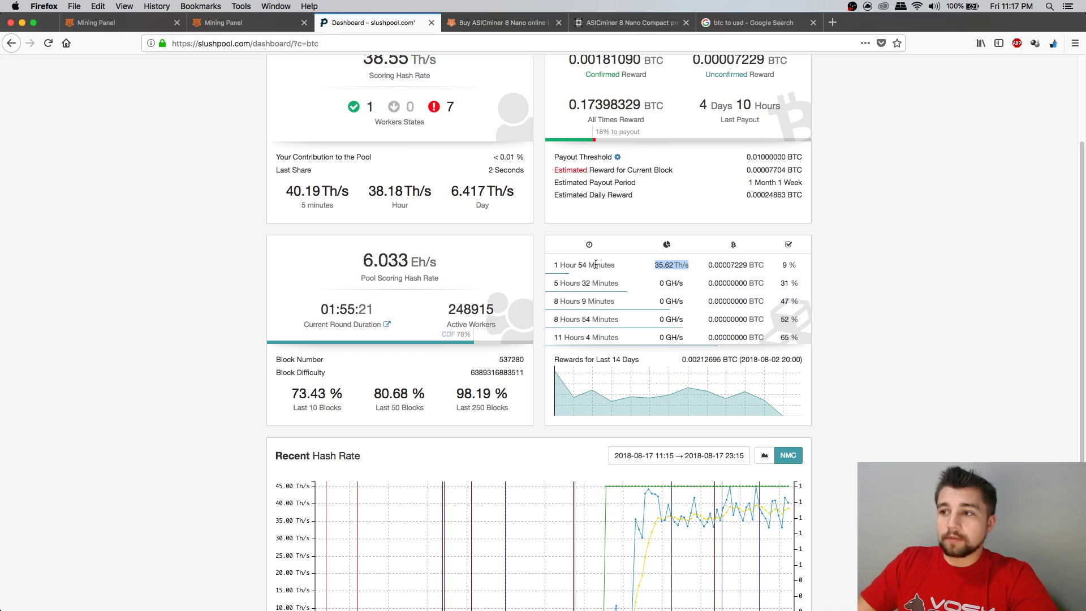
left_click(625, 273)
left_click_drag(655, 270, 680, 269)
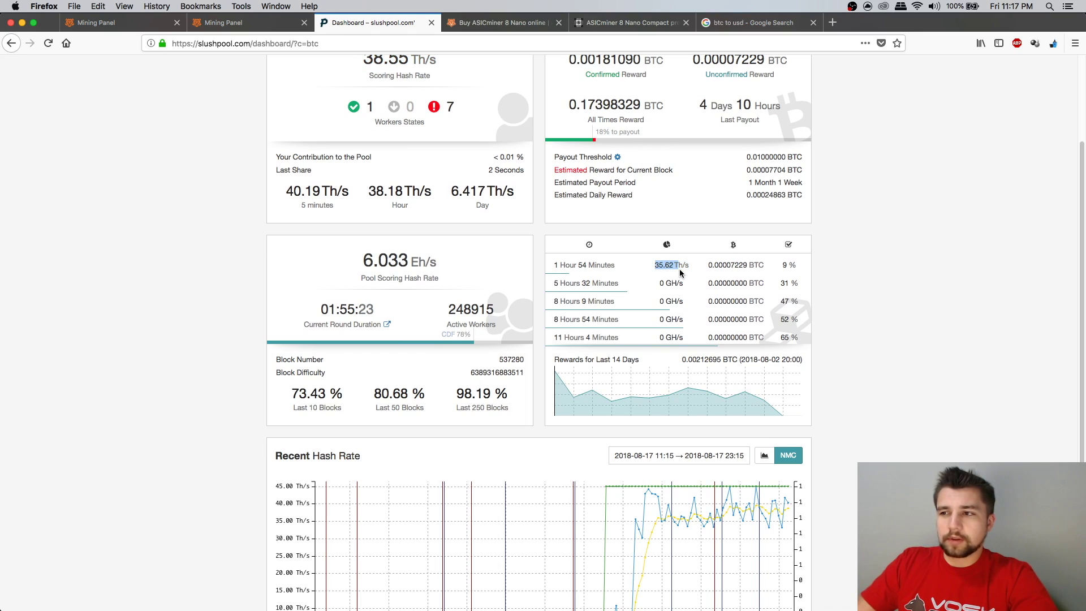
scroll(651, 273, "up", 1)
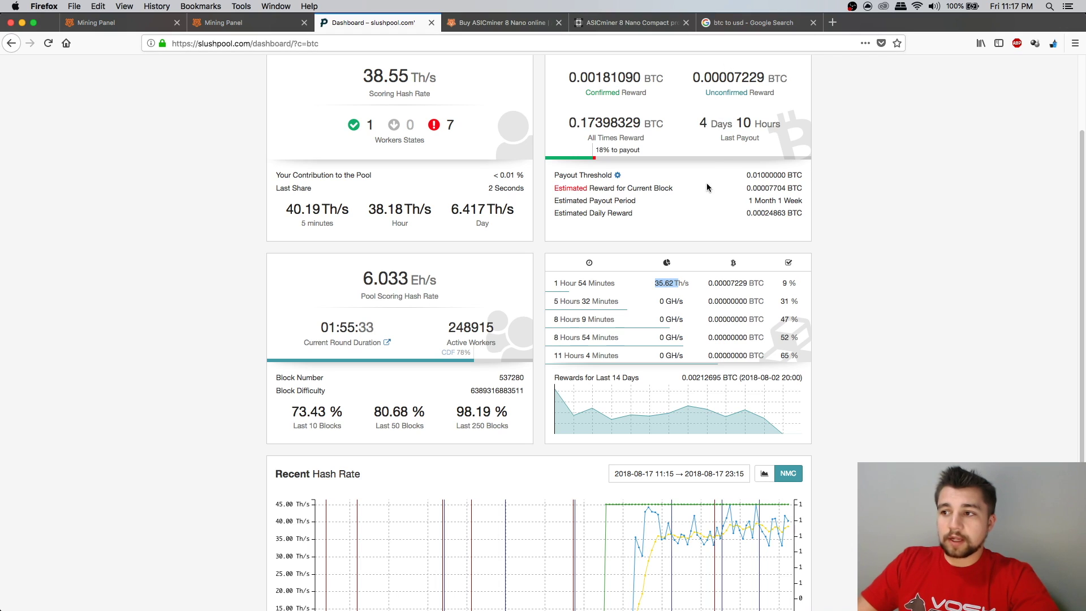
left_click(749, 28)
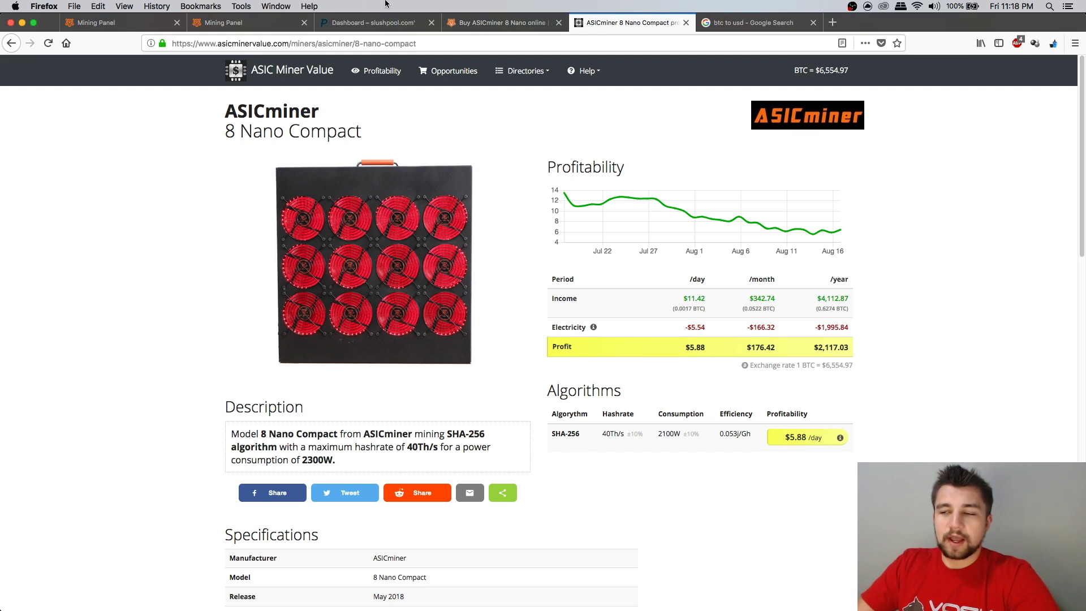
Compare the shop's claimed $13 daily revenue and 2100W power with the profitability estimate
left_click(470, 24)
triple_click(539, 431)
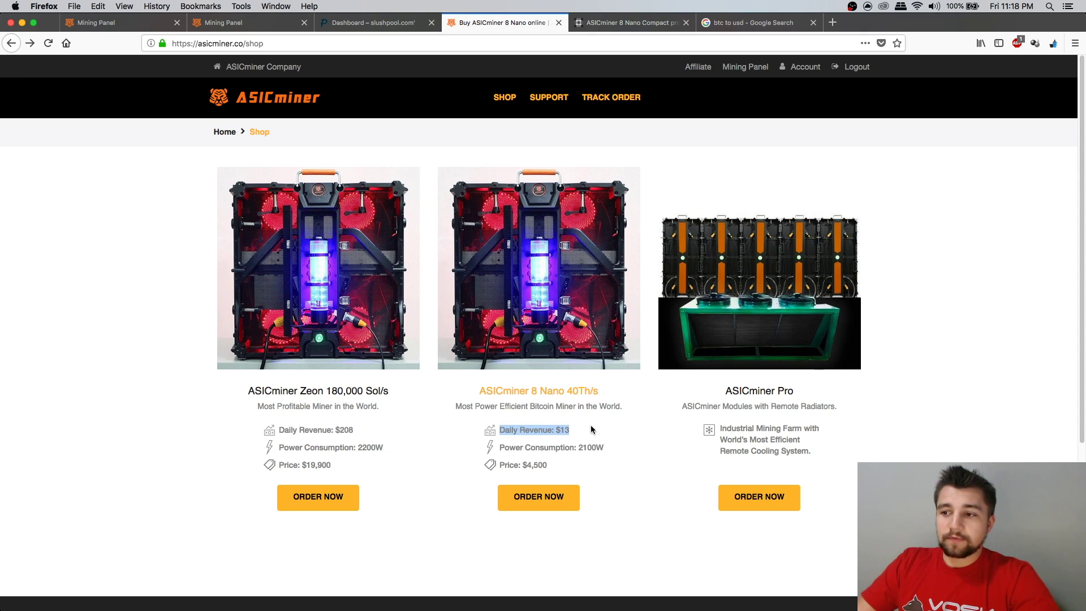
left_click(628, 23)
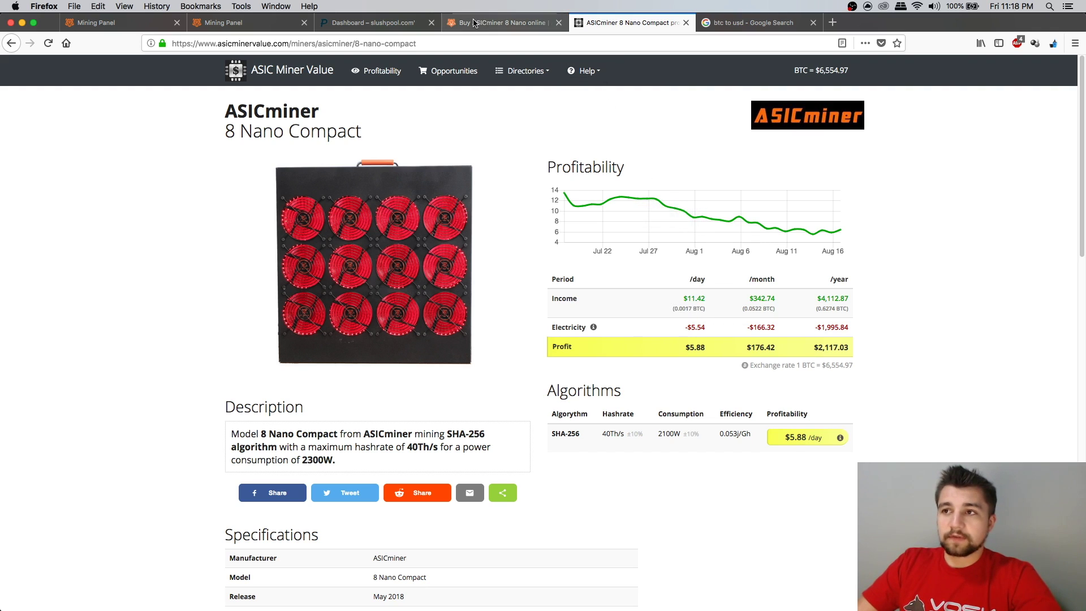
left_click(475, 23)
double_click(591, 448)
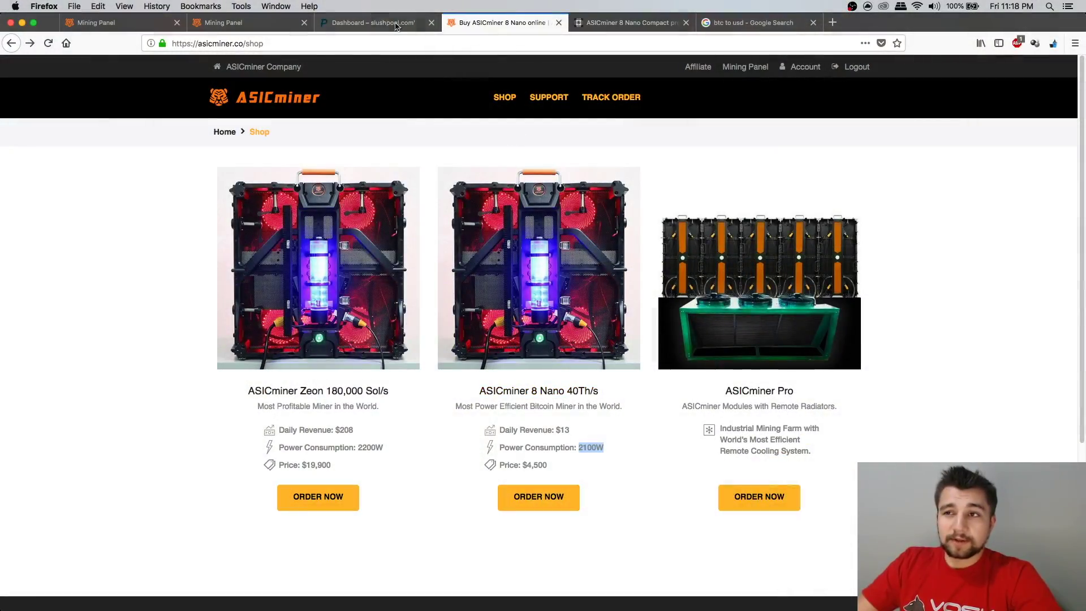
left_click(627, 23)
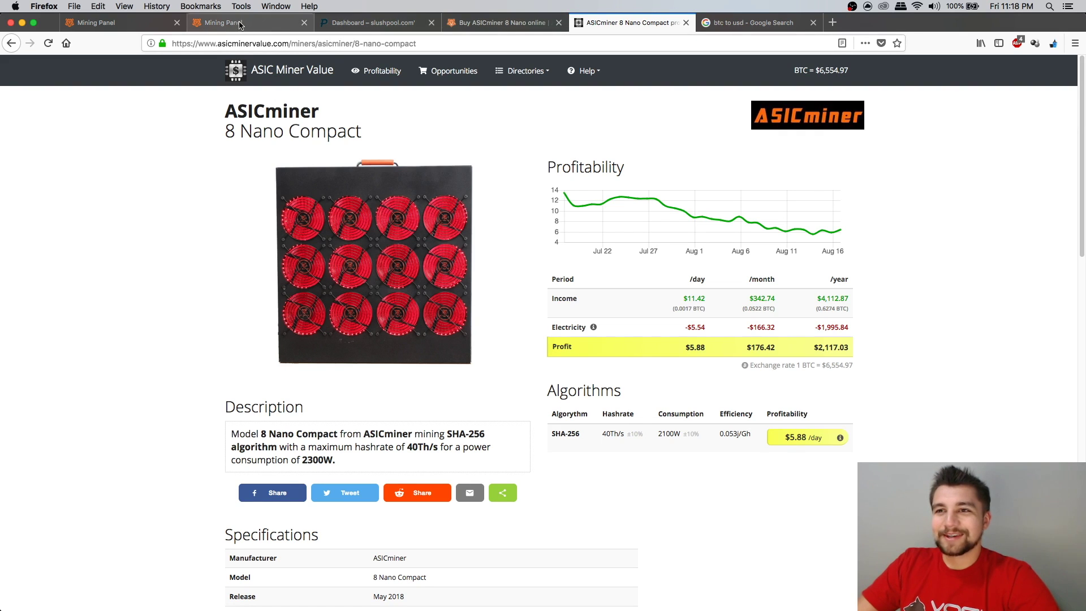
left_click(222, 23)
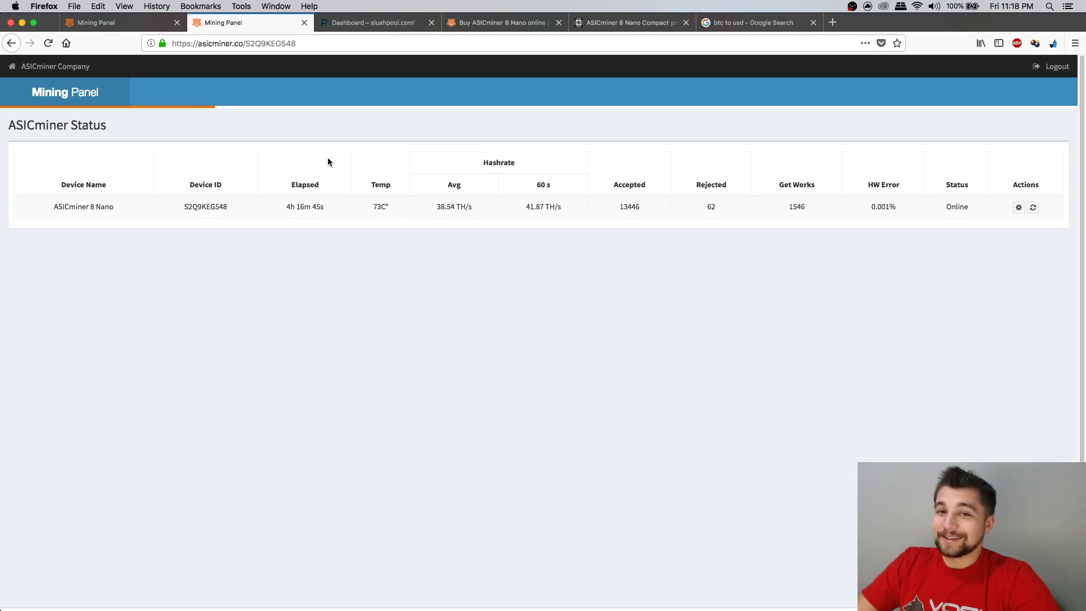